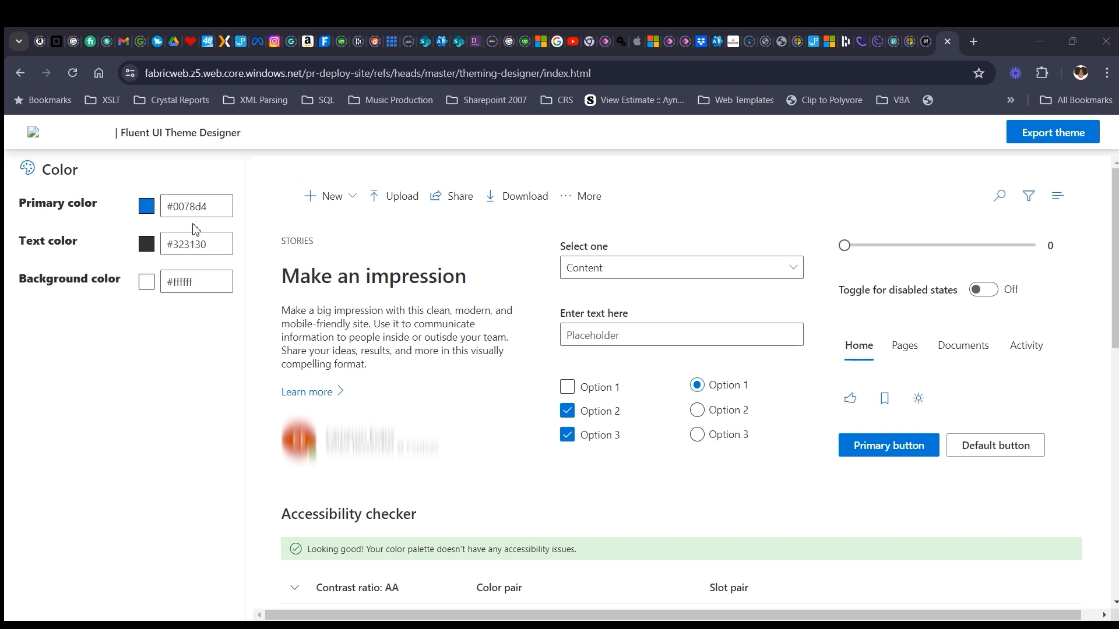
- Set the theme's primary color to #8A33FF
left_click_drag(224, 208, 167, 209)
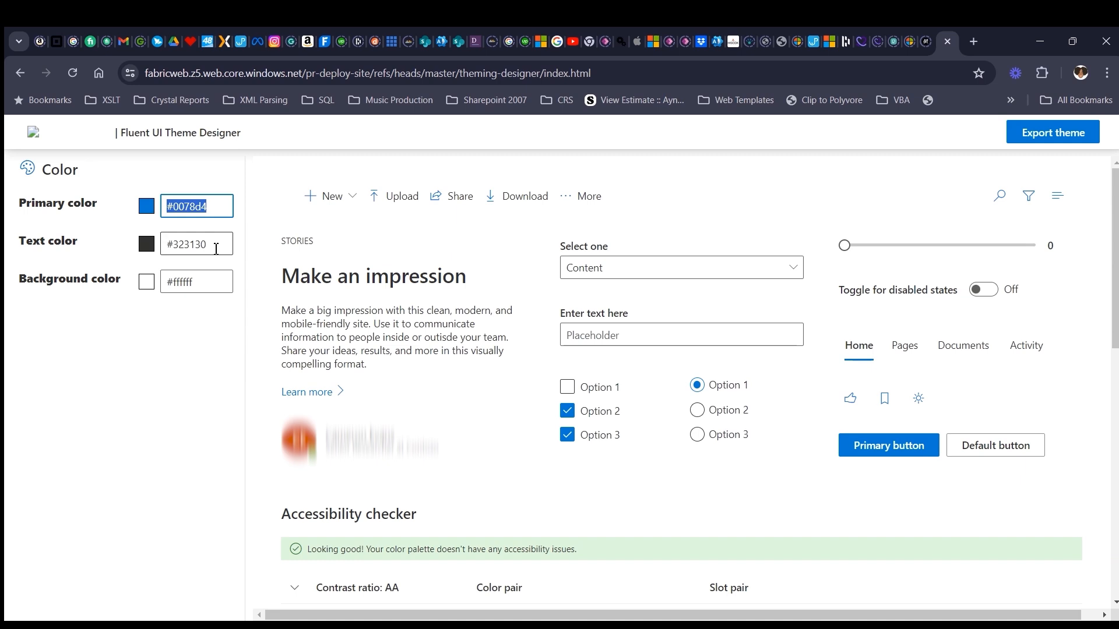
left_click(5, 239)
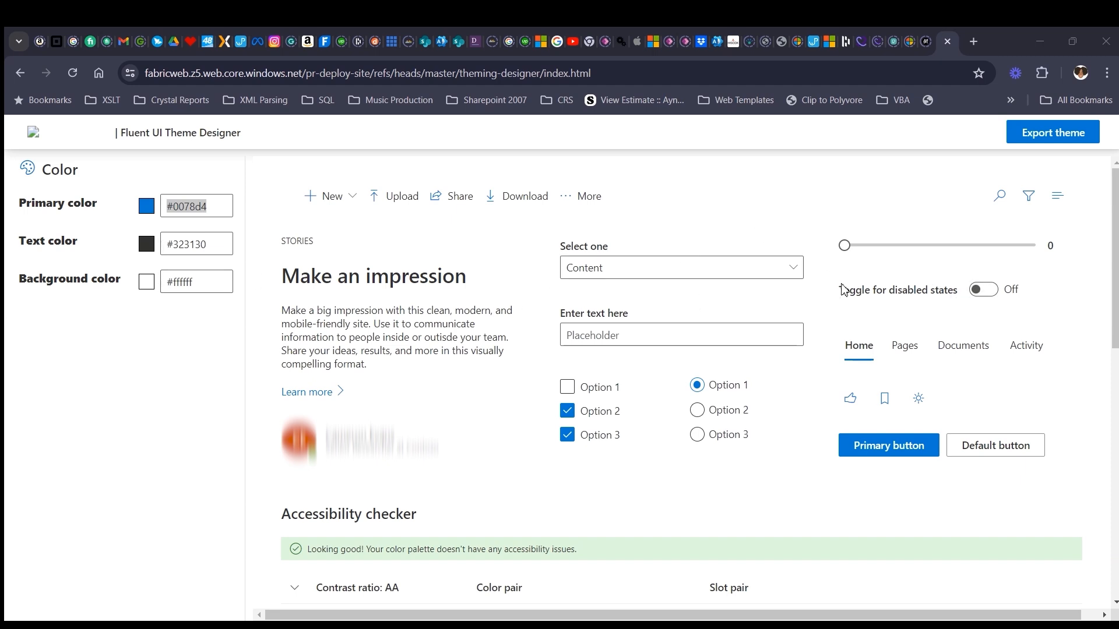
left_click(220, 206)
left_click(161, 204)
type("X  #8A33FF")
left_click_drag(180, 206, 147, 205)
key("BackSpace")
left_click(221, 248)
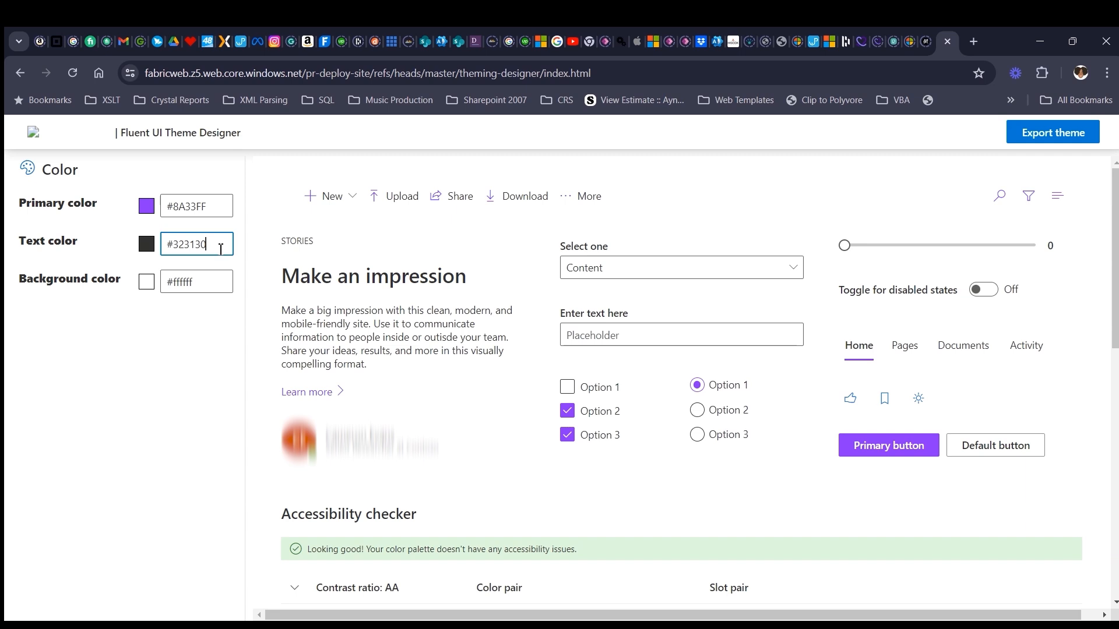
- Examine the component preview in the new primary color and the contrast pairs in the accessibility checker
scroll(1035, 446, "down", 1)
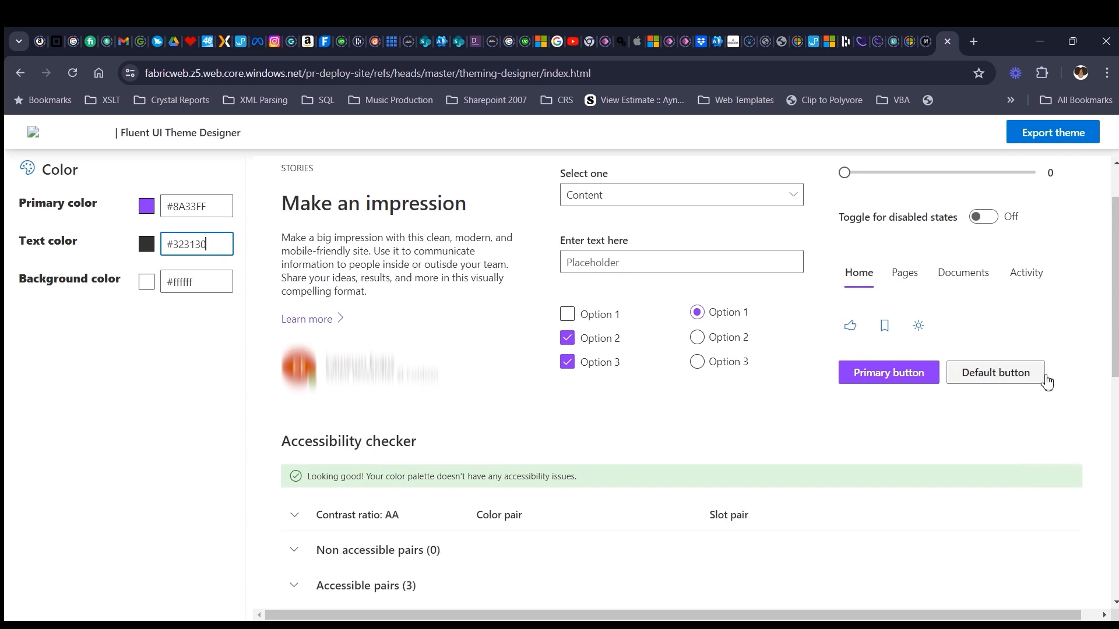
scroll(970, 409, "up", 1)
scroll(764, 344, "down", 1)
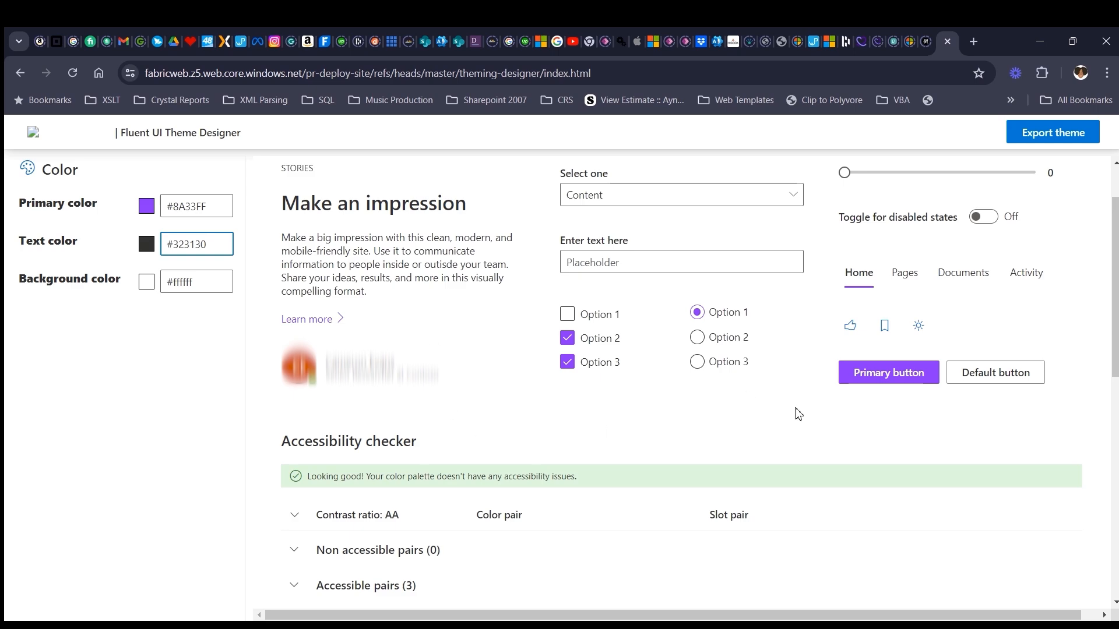
scroll(745, 394, "down", 3)
scroll(585, 567, "up", 3)
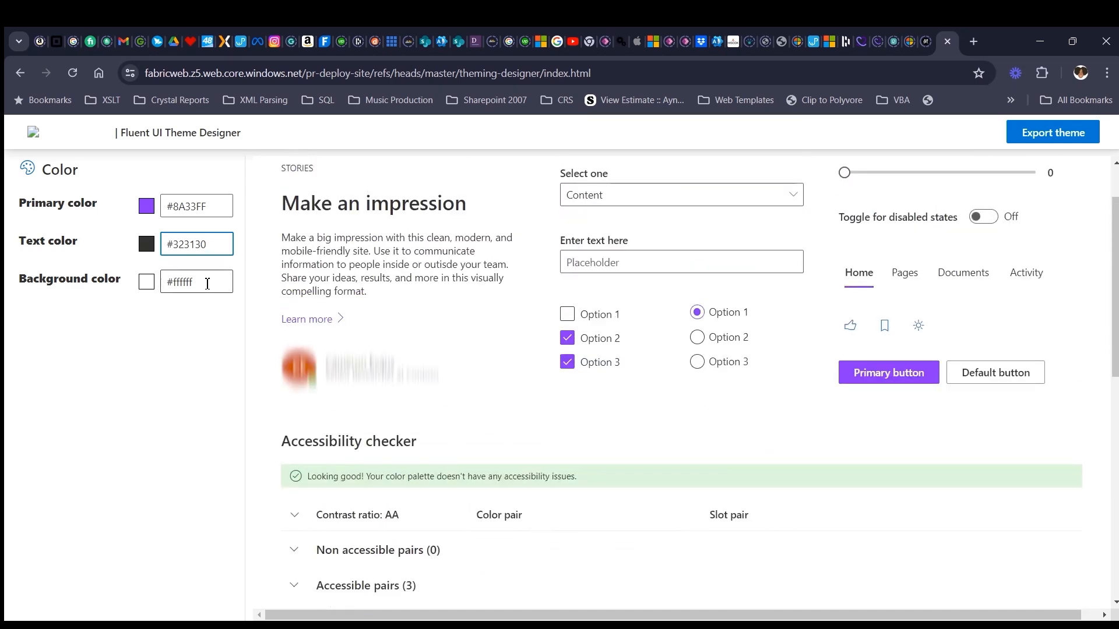
scroll(607, 387, "up", 1)
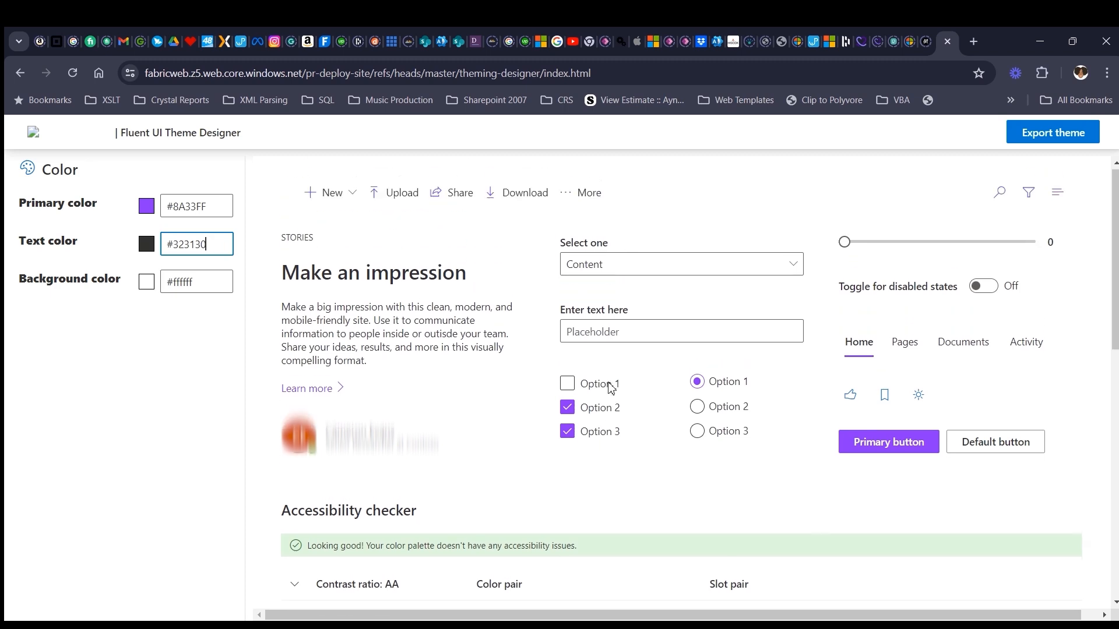
scroll(515, 258, "down", 1)
scroll(977, 410, "up", 1)
scroll(742, 420, "down", 2)
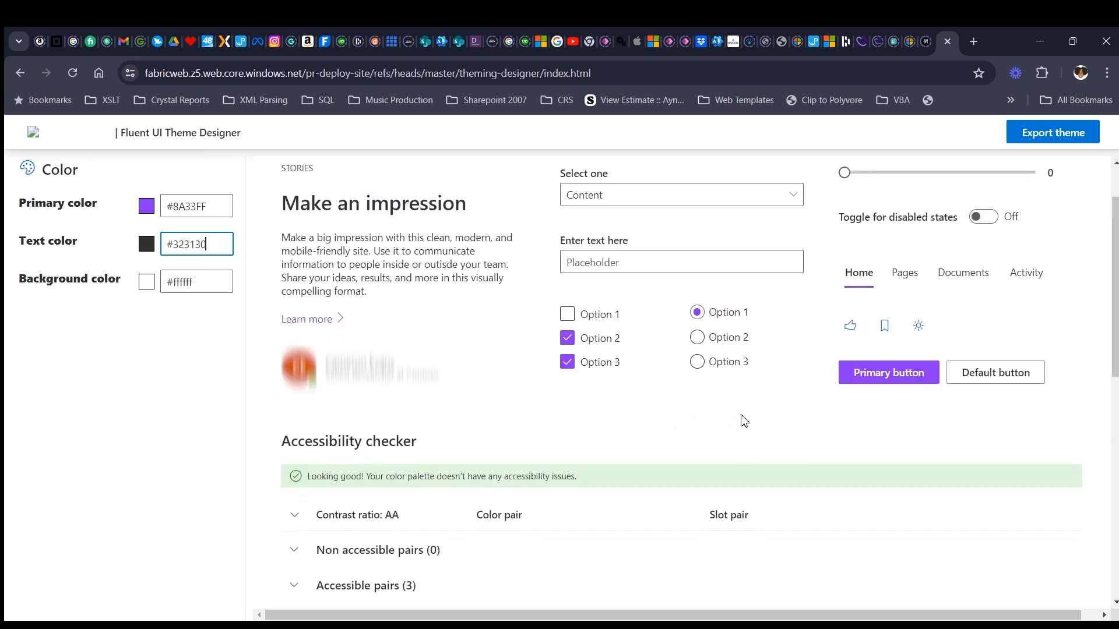
scroll(874, 440, "down", 3)
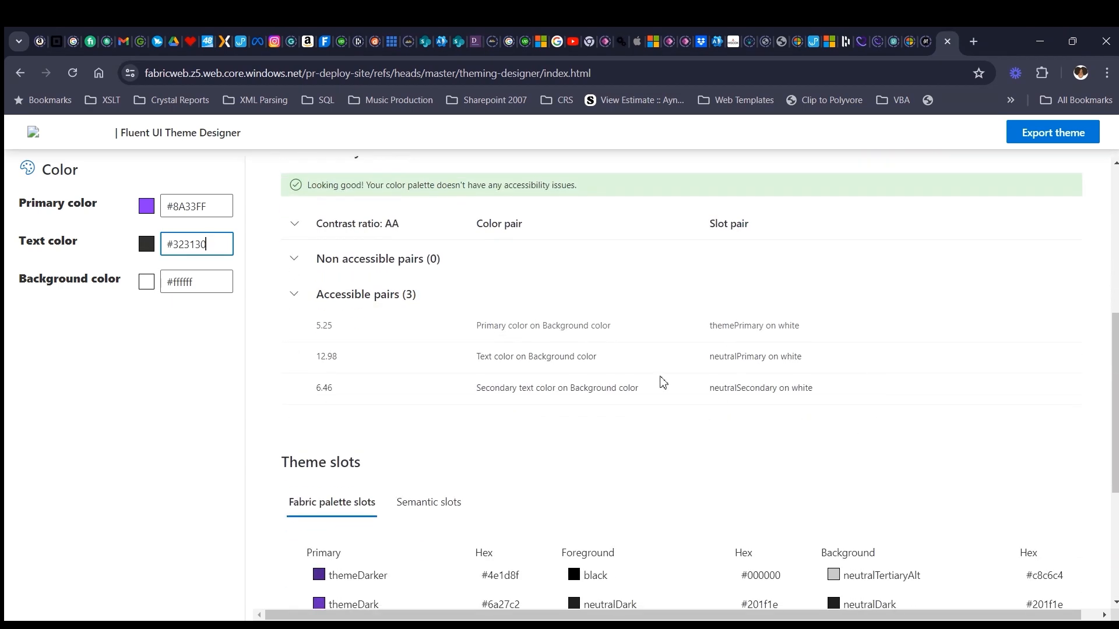
scroll(662, 383, "up", 2)
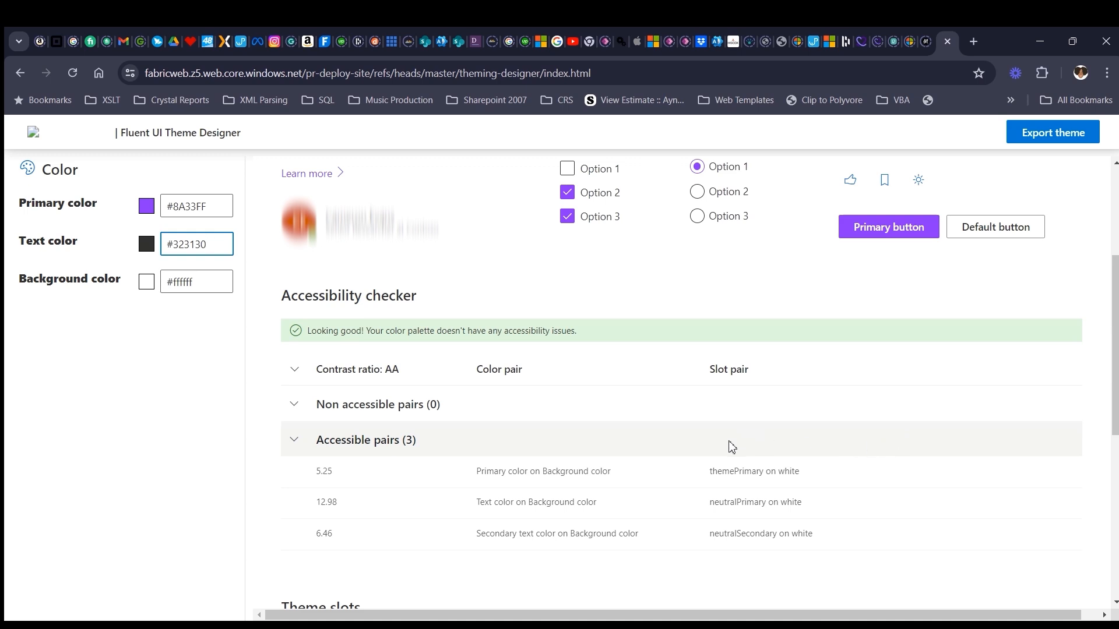
scroll(448, 441, "down", 1)
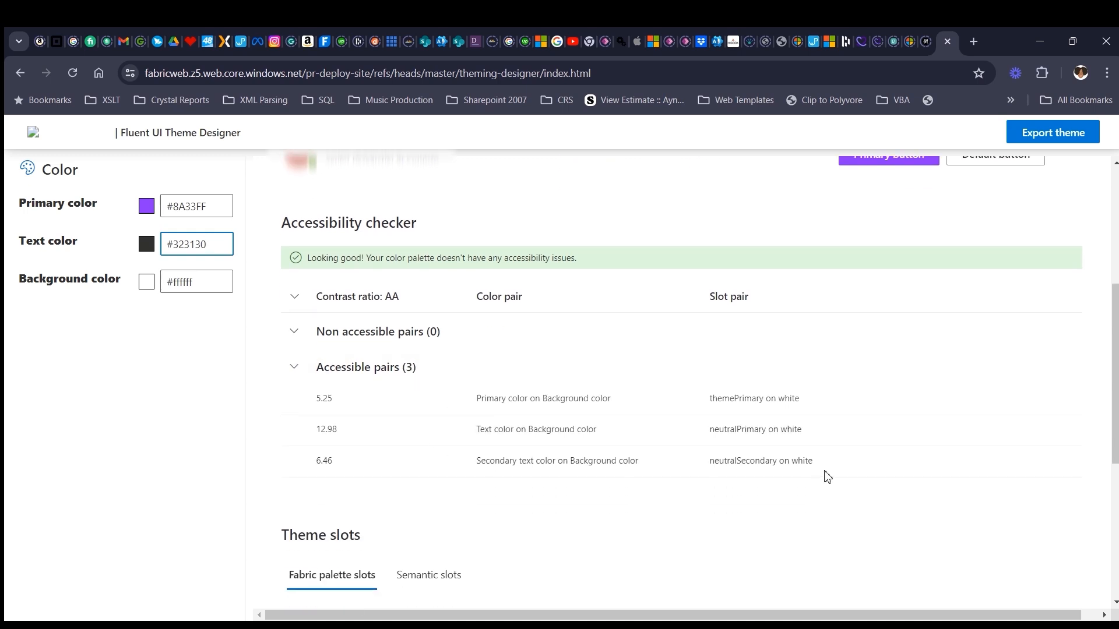
scroll(827, 475, "down", 1)
scroll(827, 475, "up", 2)
scroll(834, 478, "up", 3)
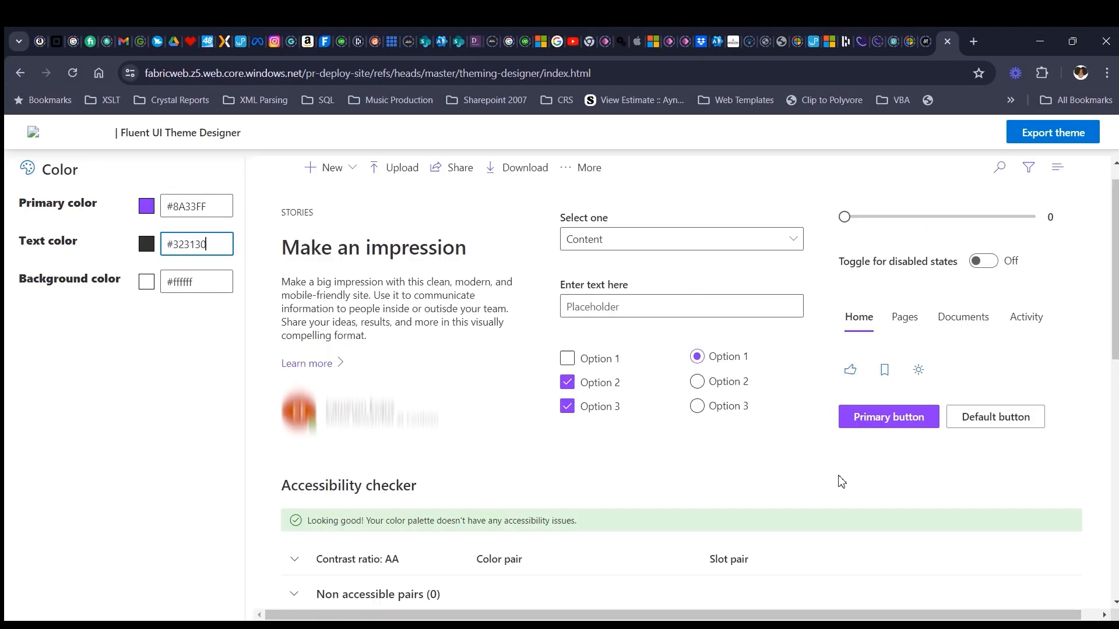
- Examine the primary, foreground and background hex values in the Fabric palette slots, and check the component preview again
scroll(904, 483, "down", 5)
scroll(905, 486, "down", 3)
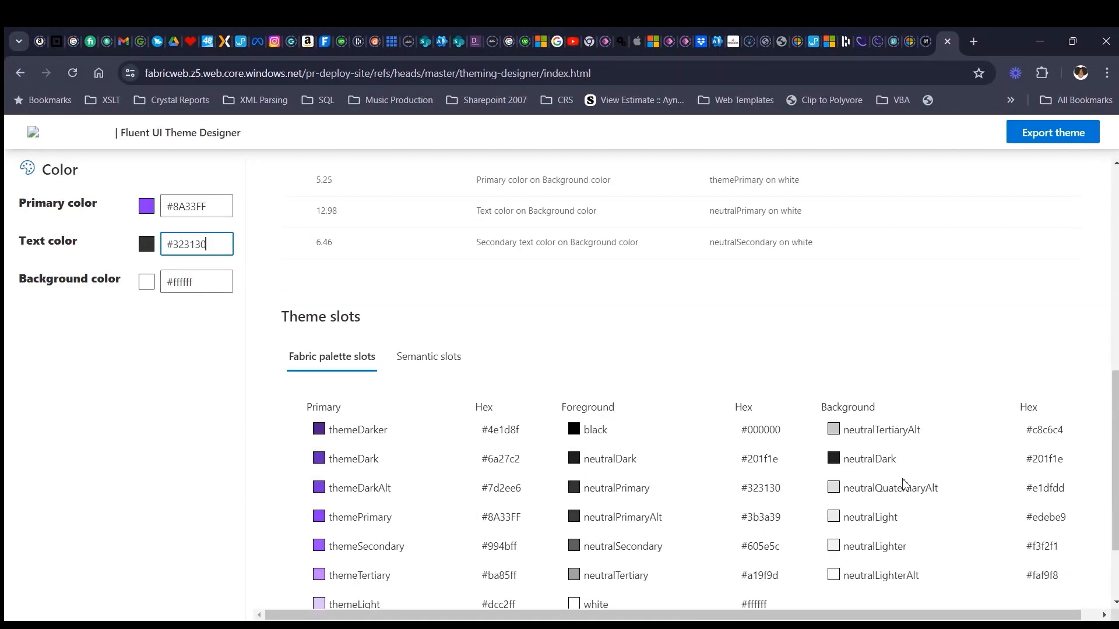
scroll(887, 572, "down", 1)
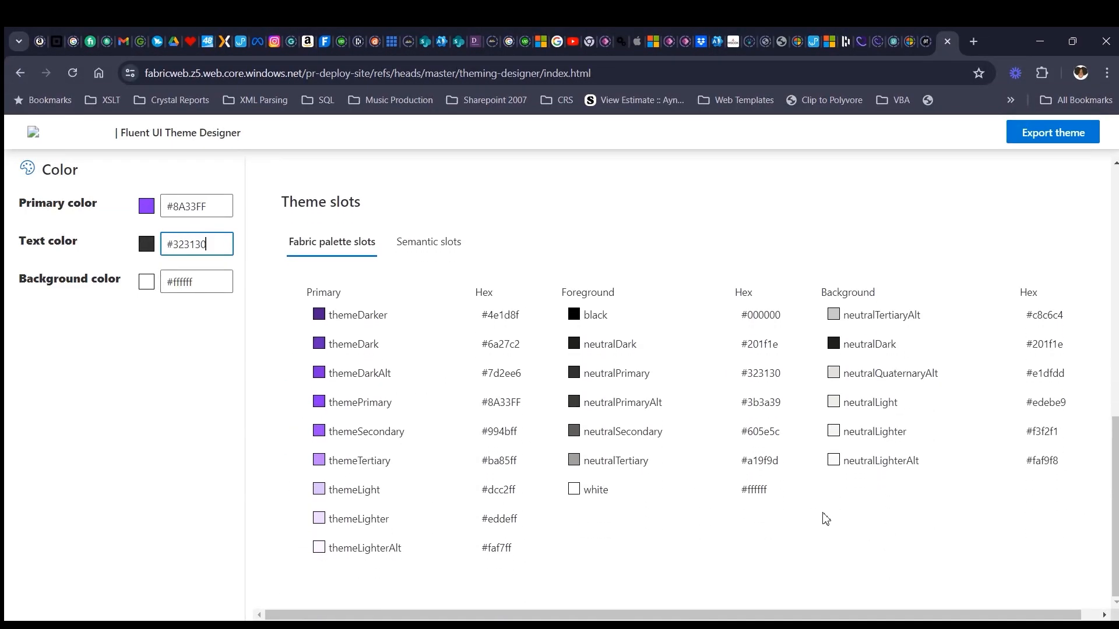
scroll(826, 519, "up", 1)
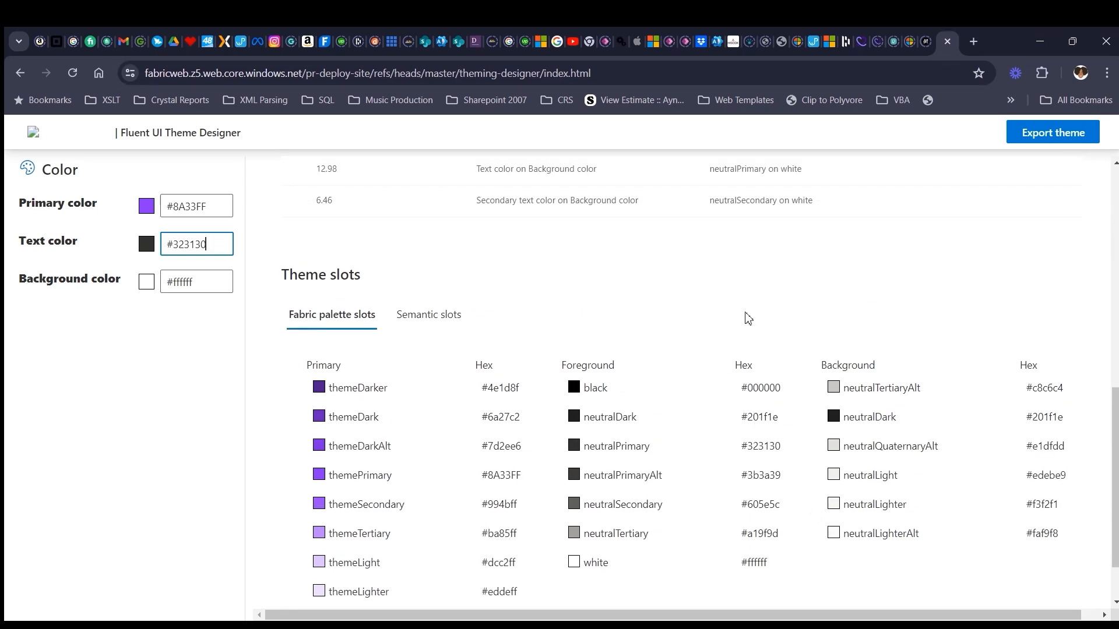
scroll(748, 318, "up", 1)
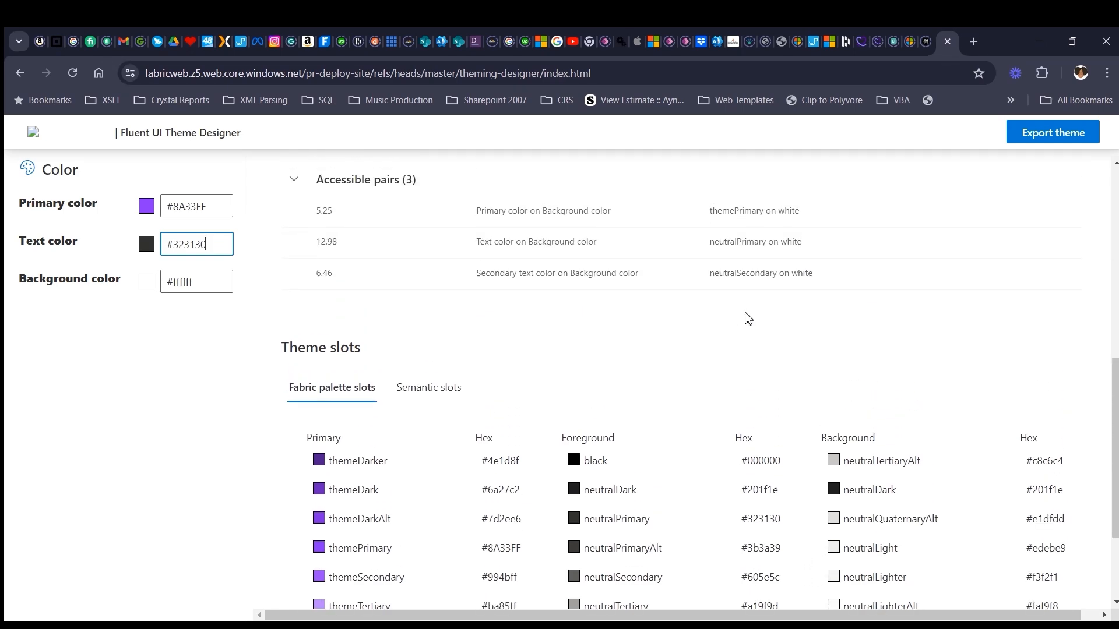
scroll(874, 477, "down", 2)
scroll(812, 445, "up", 8)
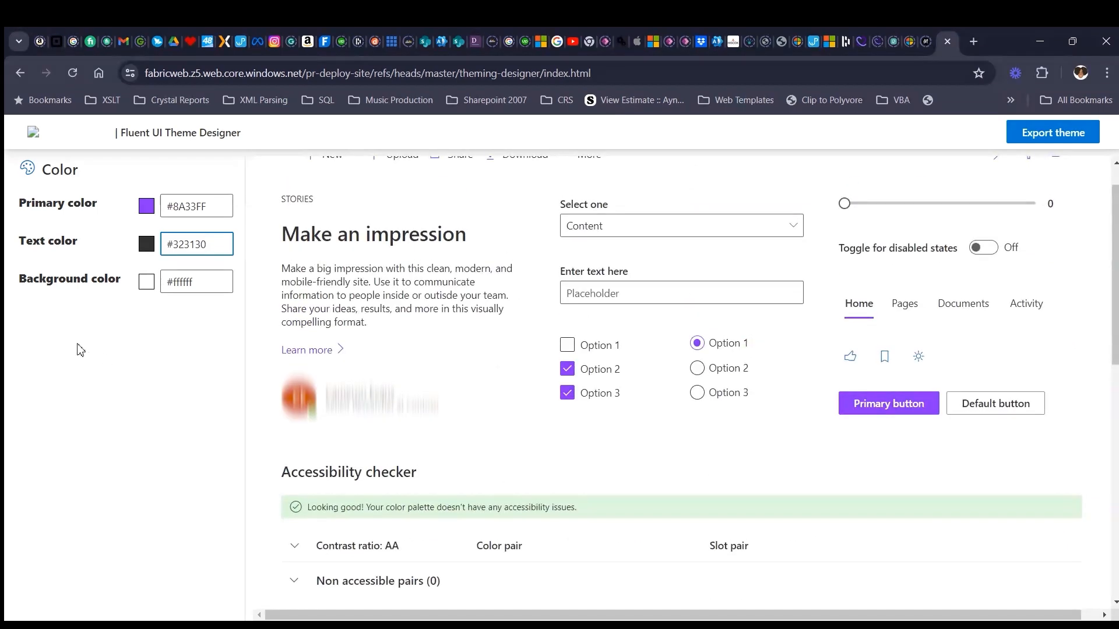
scroll(287, 337, "down", 1)
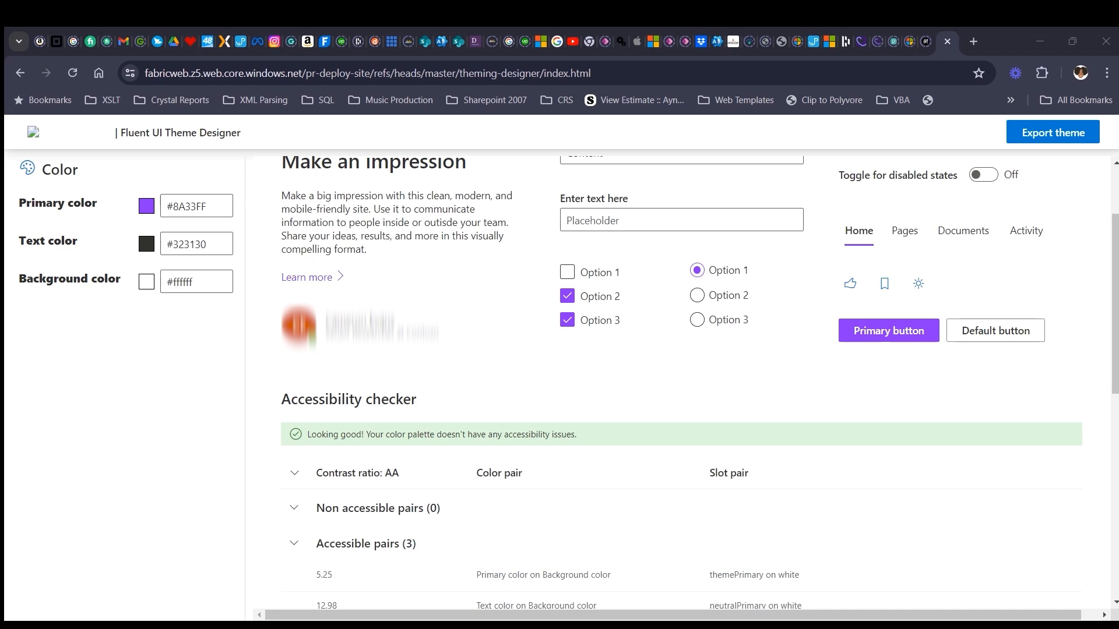
- Try #3396FF as the theme's background color and check its effect on the preview and accessibility checker
left_click_drag(214, 281, 154, 280)
type("#3396FF")
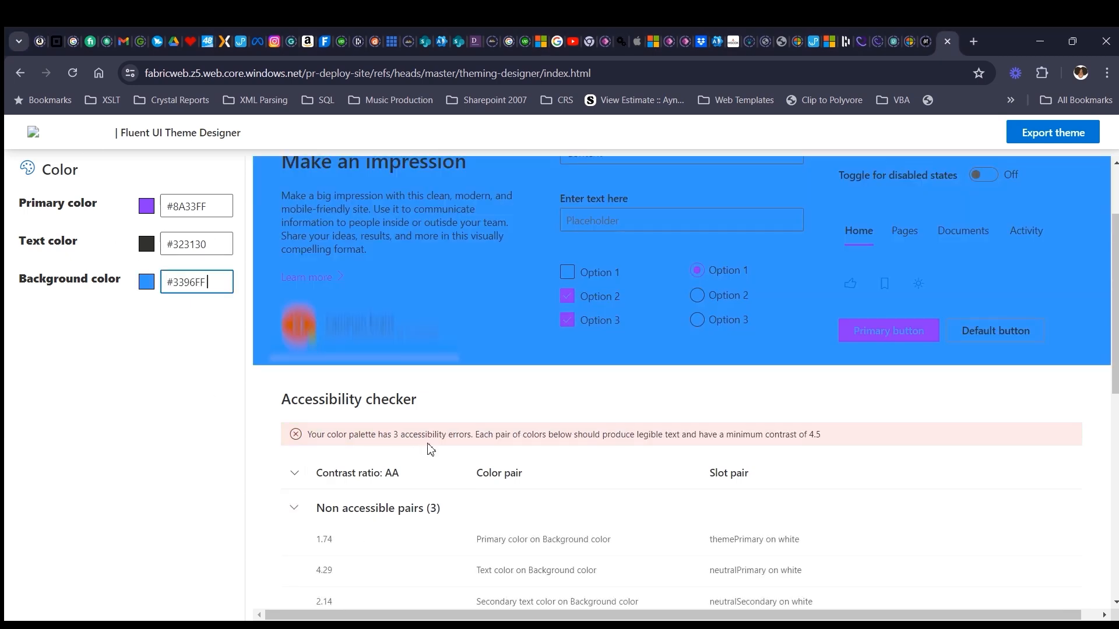
scroll(449, 440, "up", 1)
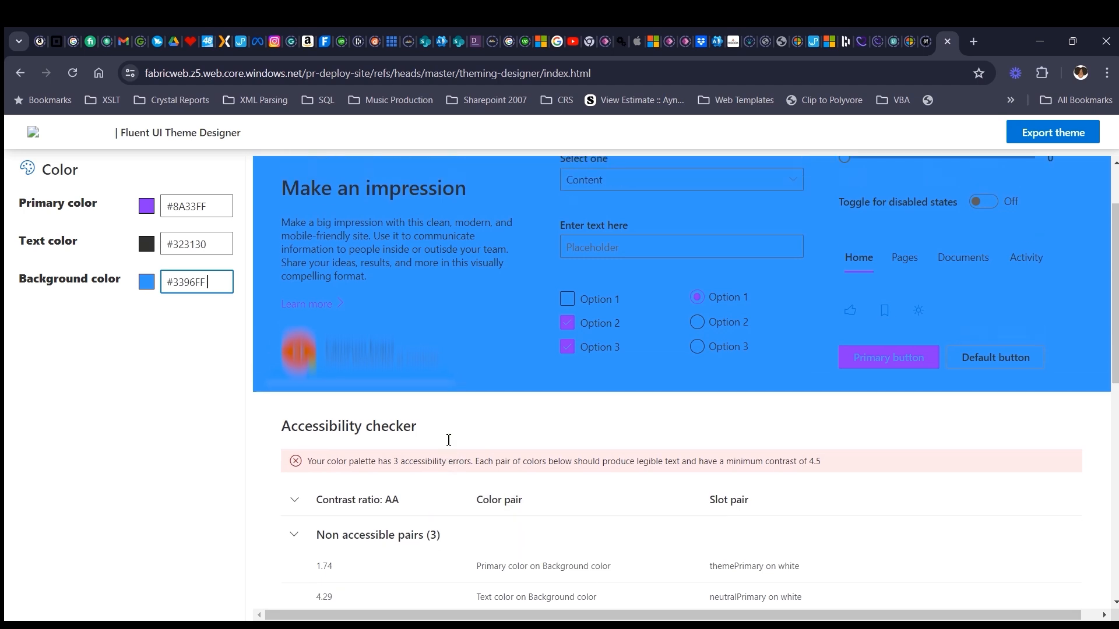
scroll(449, 440, "up", 3)
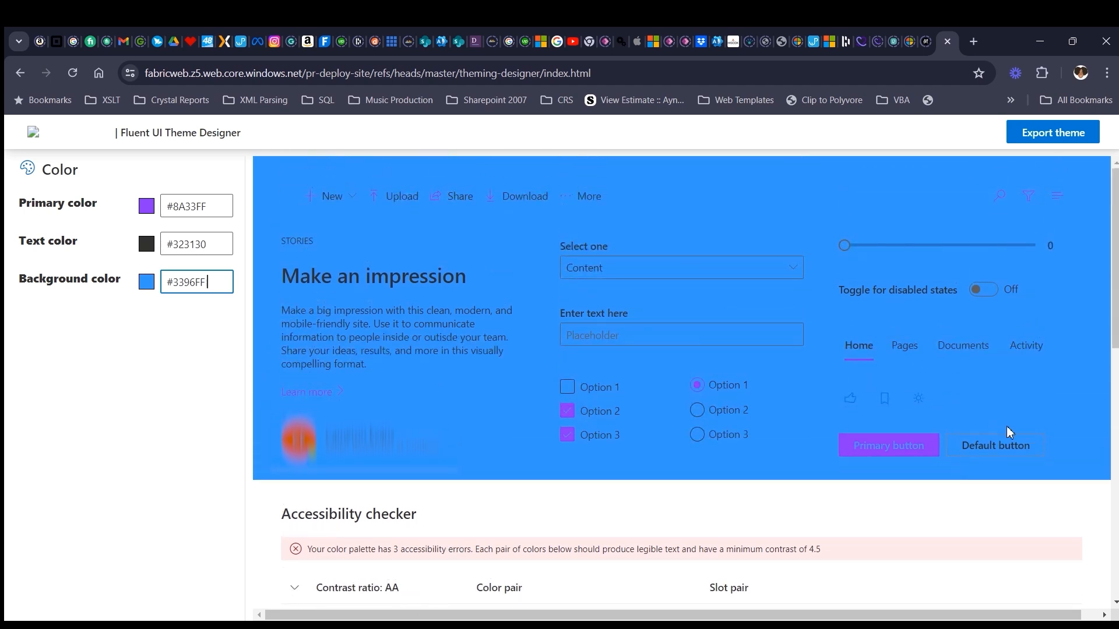
scroll(953, 421, "down", 2)
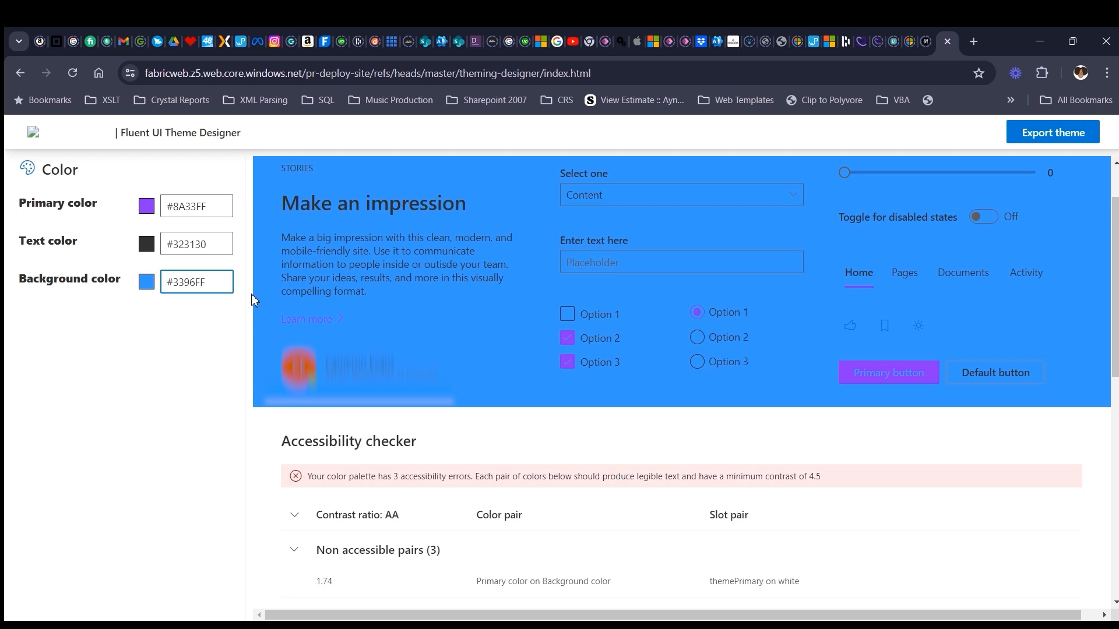
- Set the background color back to #ffffff and check the resulting theme slots
triple_click(180, 283)
right_click(181, 284)
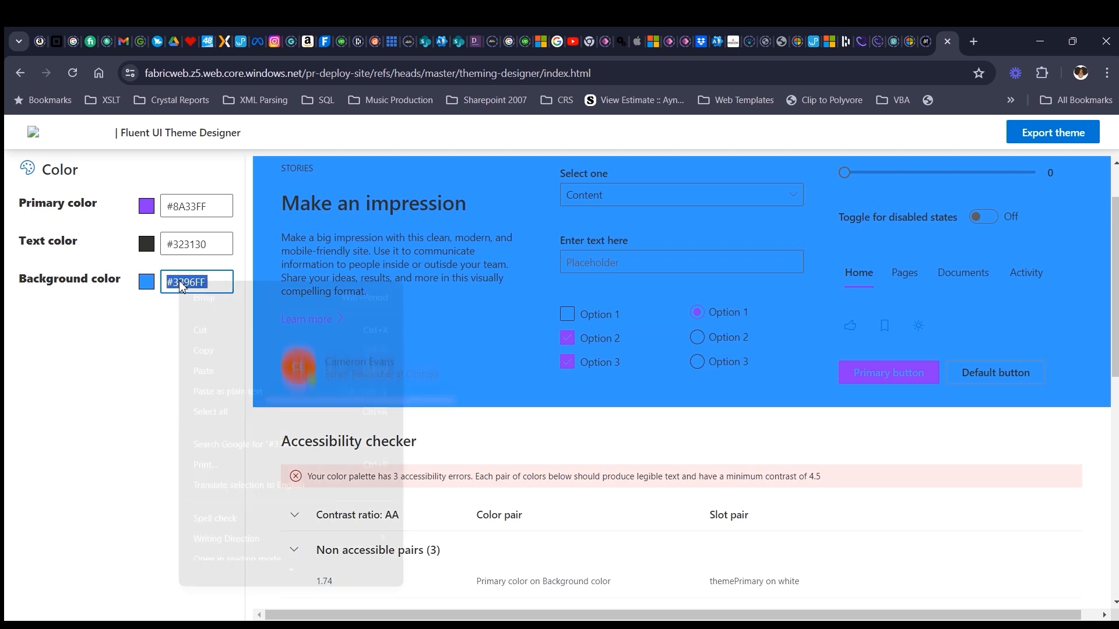
left_click(166, 283)
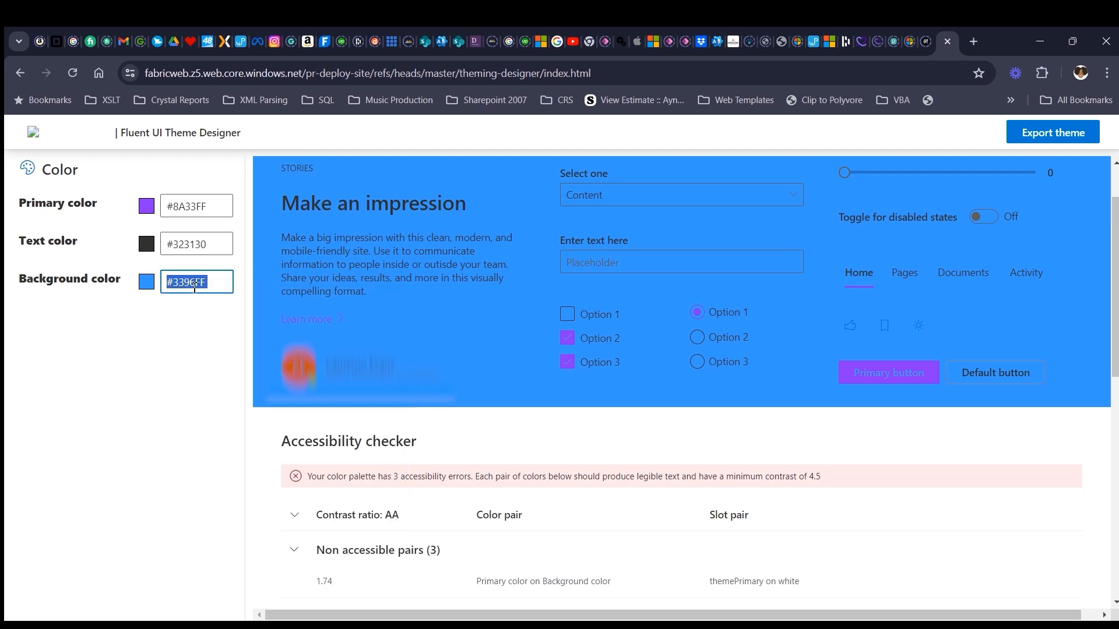
type("#ffffff")
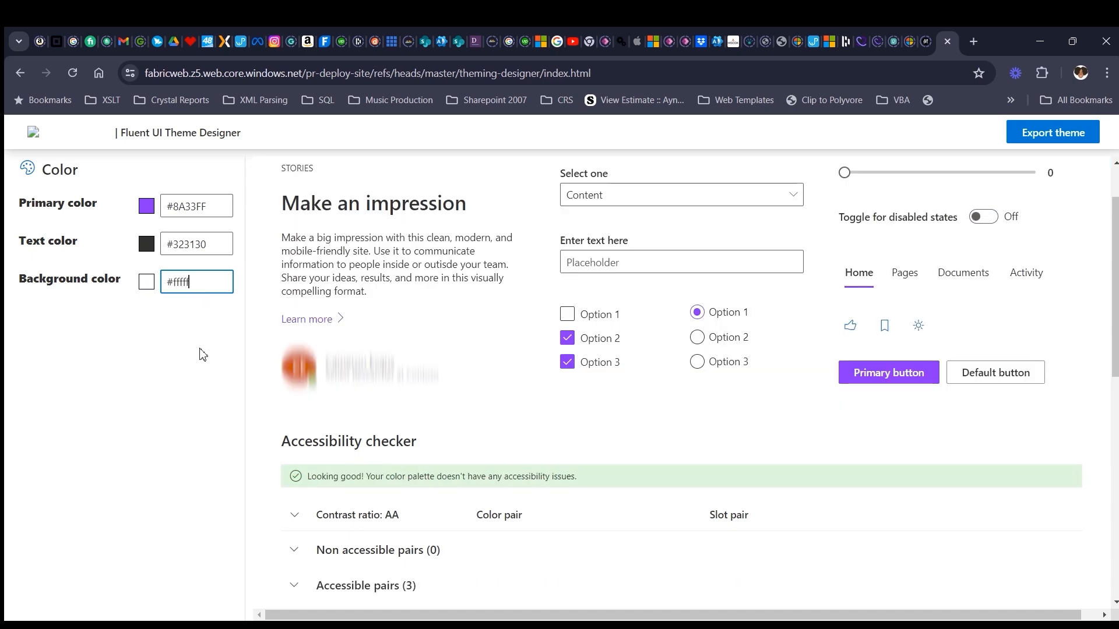
left_click(204, 353)
scroll(1049, 449, "down", 2)
scroll(812, 420, "up", 3)
scroll(752, 282, "down", 9)
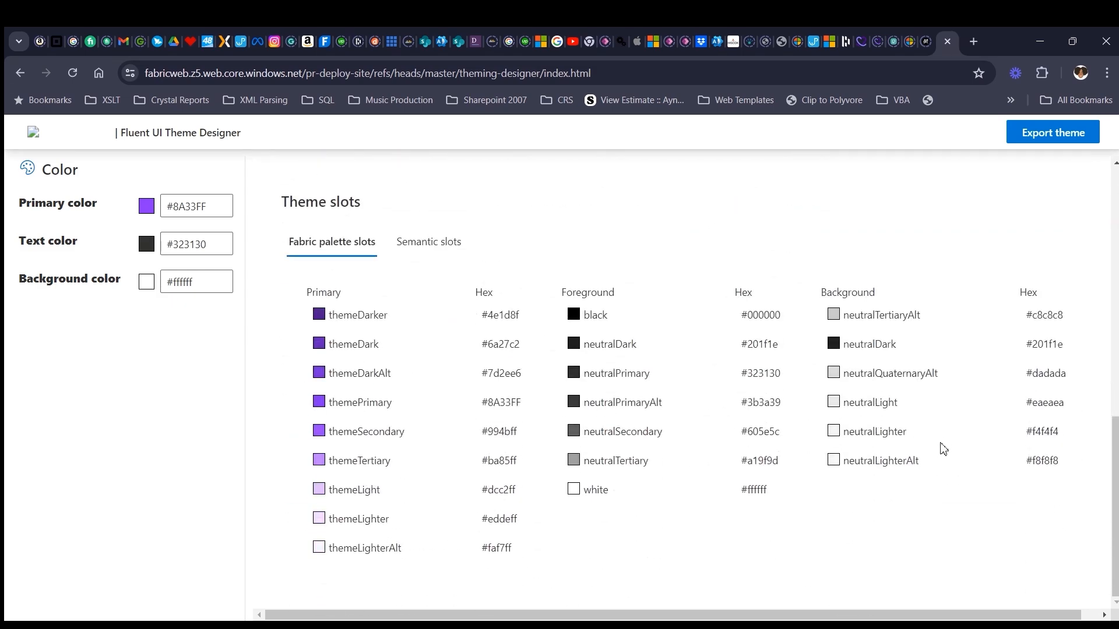
- Try #ffffff as the theme's text color and check its effect on the preview
scroll(942, 449, "up", 9)
left_click(224, 245)
double_click(204, 243)
left_click(211, 242)
double_click(212, 241)
type("ffffff")
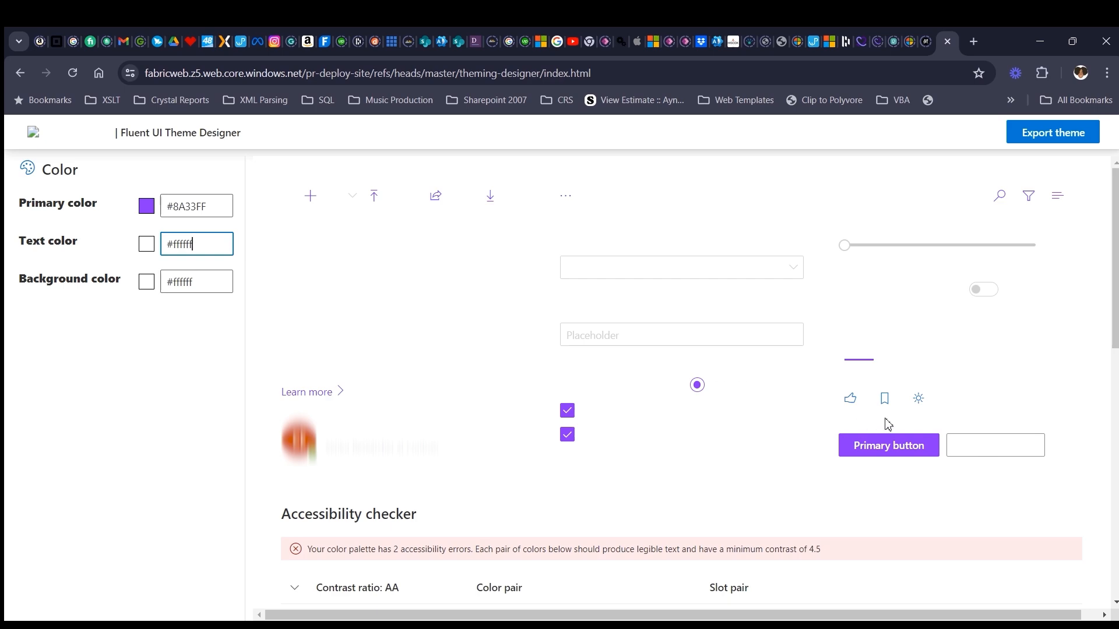
scroll(888, 424, "down", 15)
scroll(904, 457, "up", 15)
- Set the theme's text color to #01050A
left_click_drag(194, 244, 173, 246)
key("BackSpace")
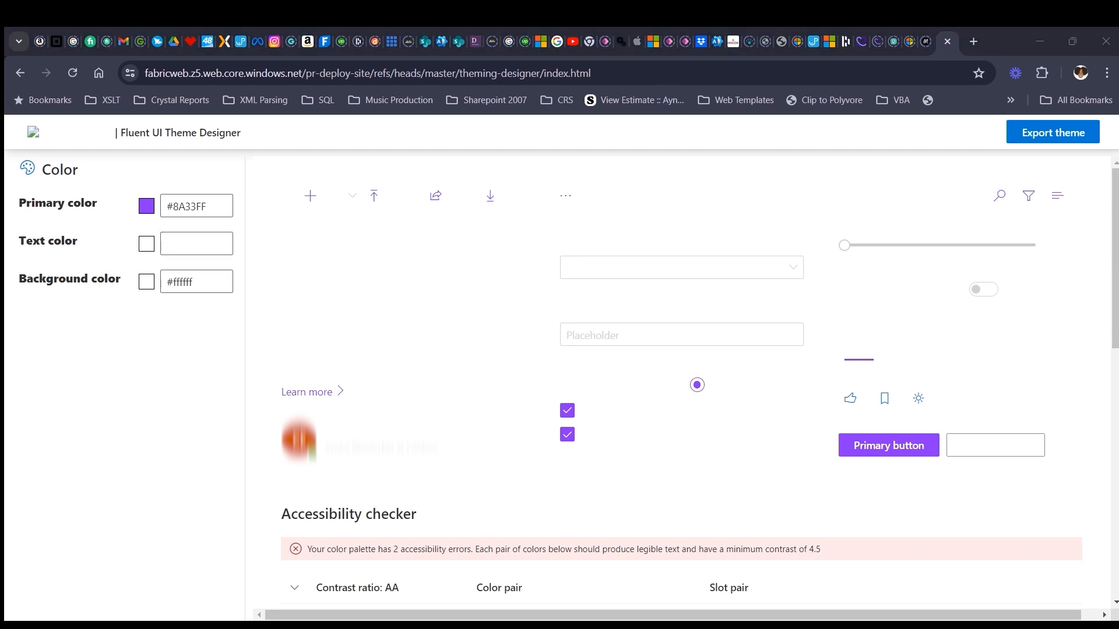
left_click(199, 245)
type("#01050A")
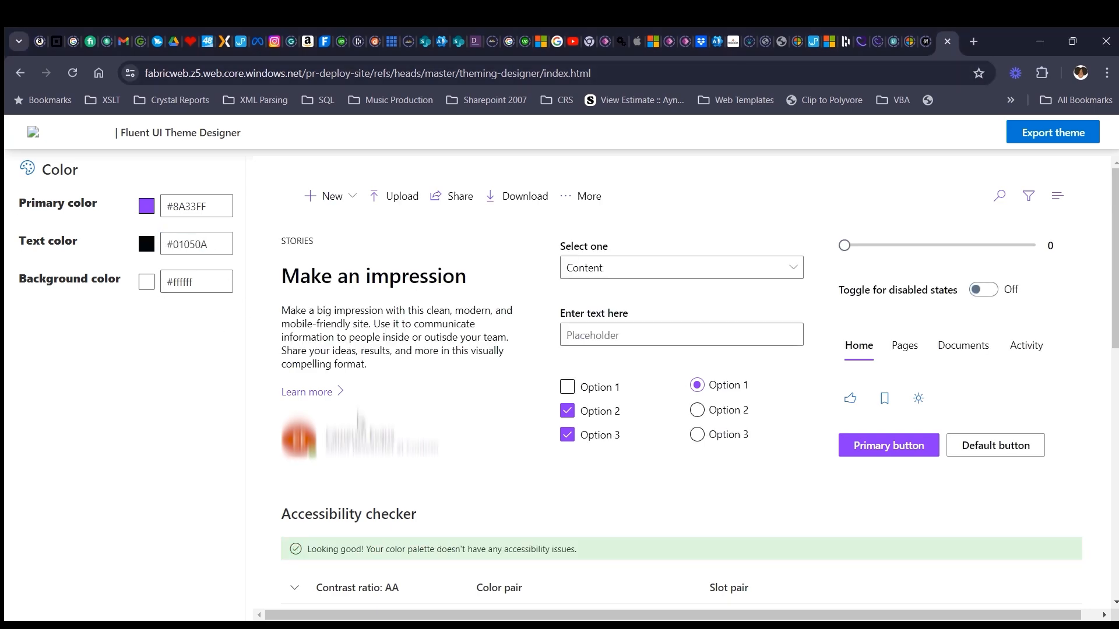
- Examine the preview, the accessibility checker's contrast pairs and the Fabric palette slots for the finished color combination
scroll(890, 449, "down", 5)
scroll(890, 448, "down", 6)
scroll(886, 443, "up", 10)
scroll(991, 482, "down", 7)
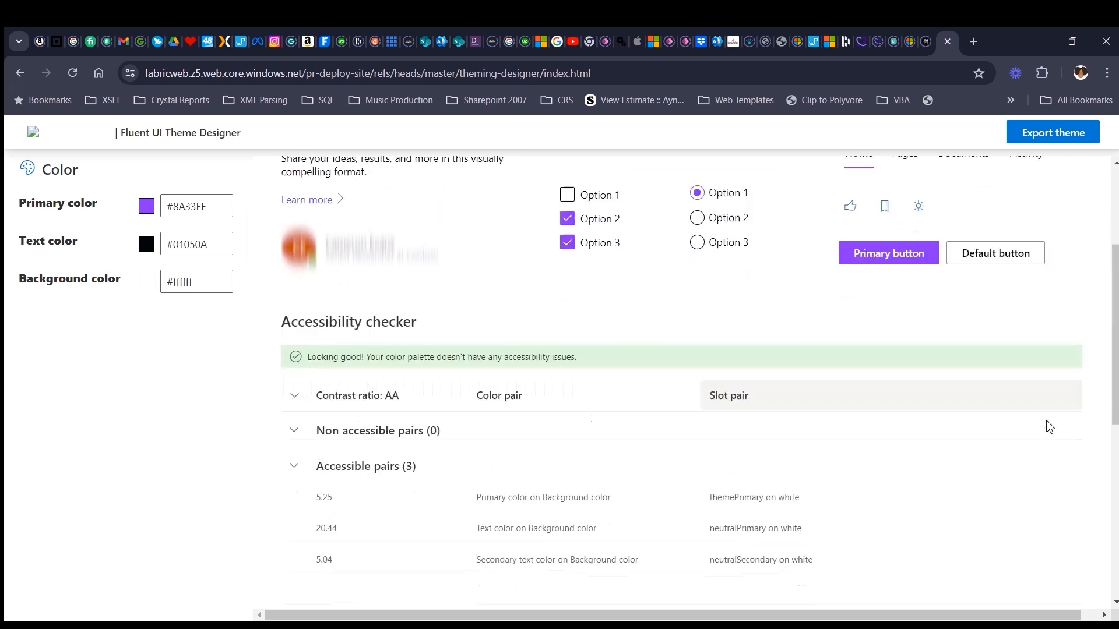
scroll(990, 482, "up", 5)
scroll(987, 480, "down", 5)
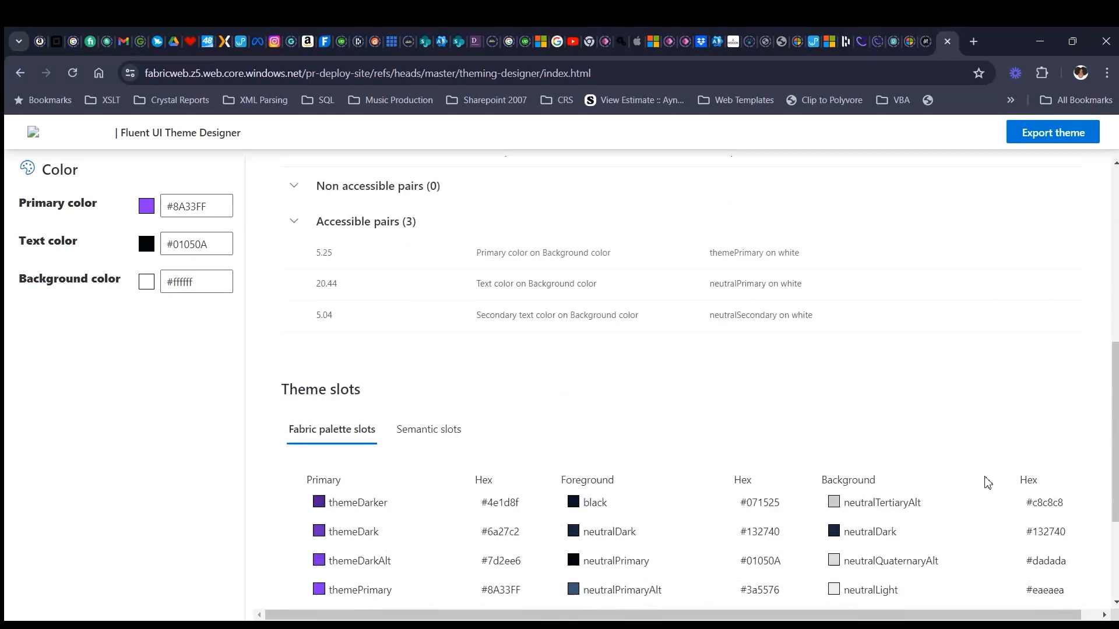
scroll(729, 417, "down", 3)
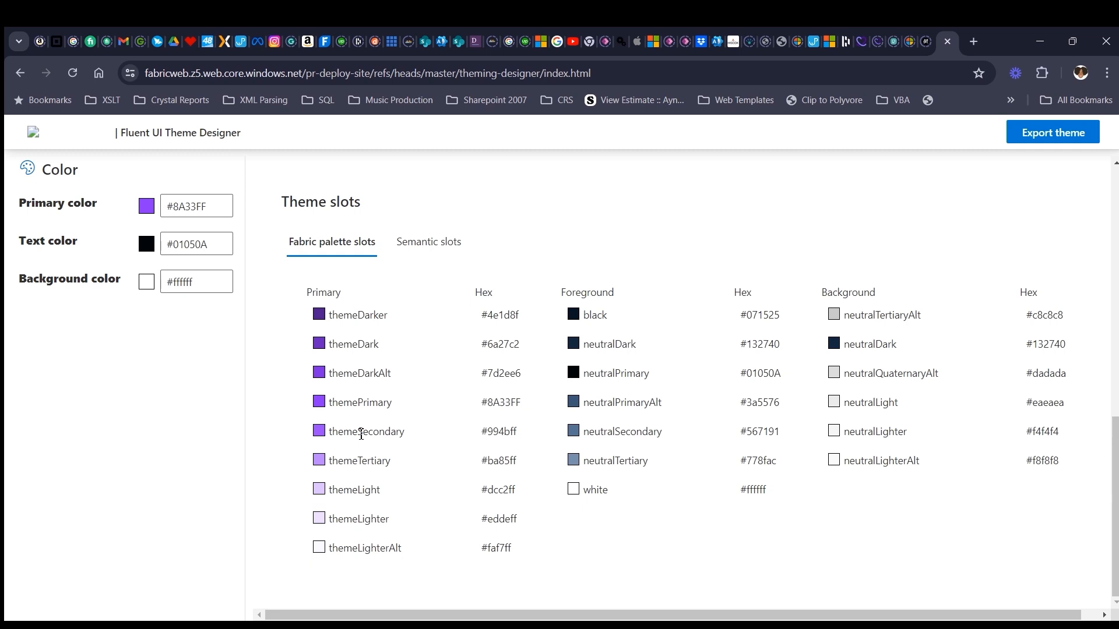
scroll(737, 504, "up", 5)
scroll(762, 517, "down", 5)
scroll(769, 465, "up", 6)
scroll(769, 464, "up", 5)
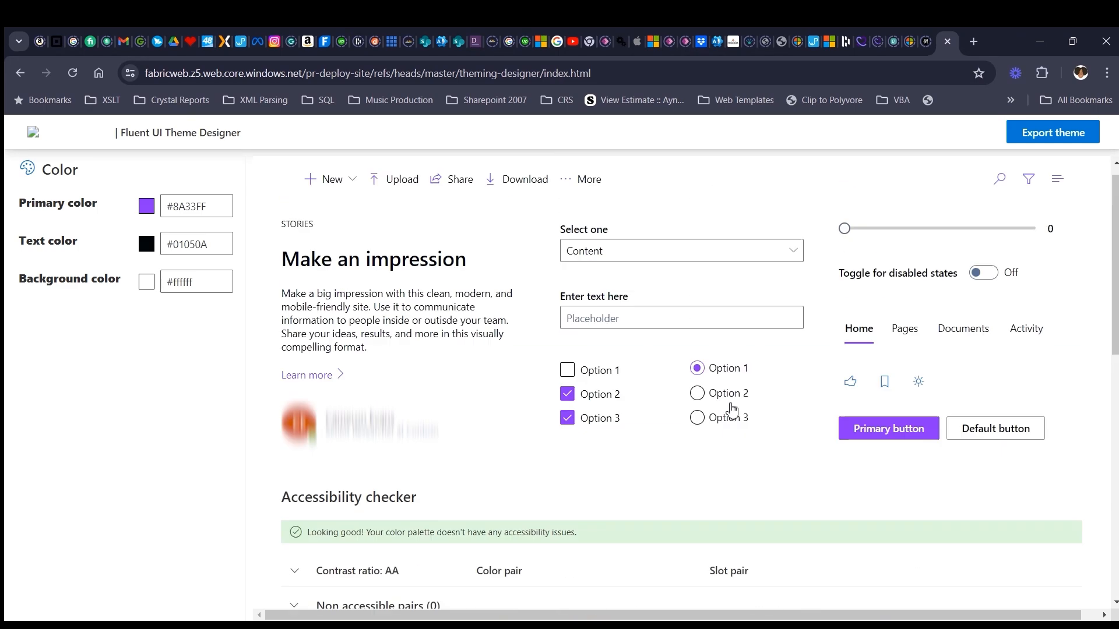
- Open the theme's PowerShell export and review the generated palette code from themePrimary through white
left_click(1043, 133)
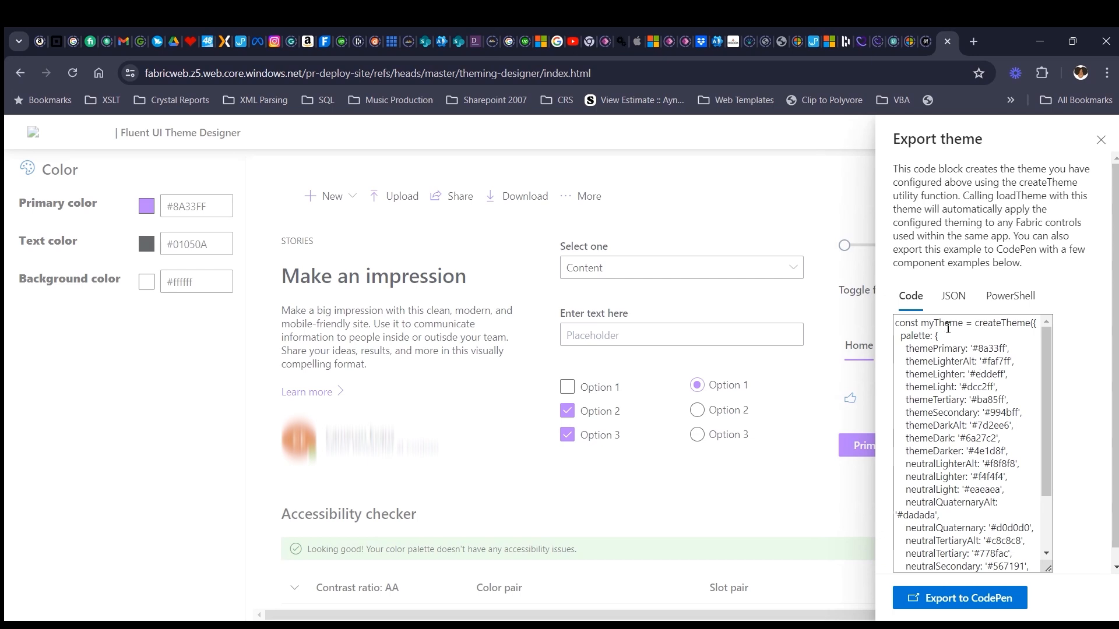
left_click(1013, 304)
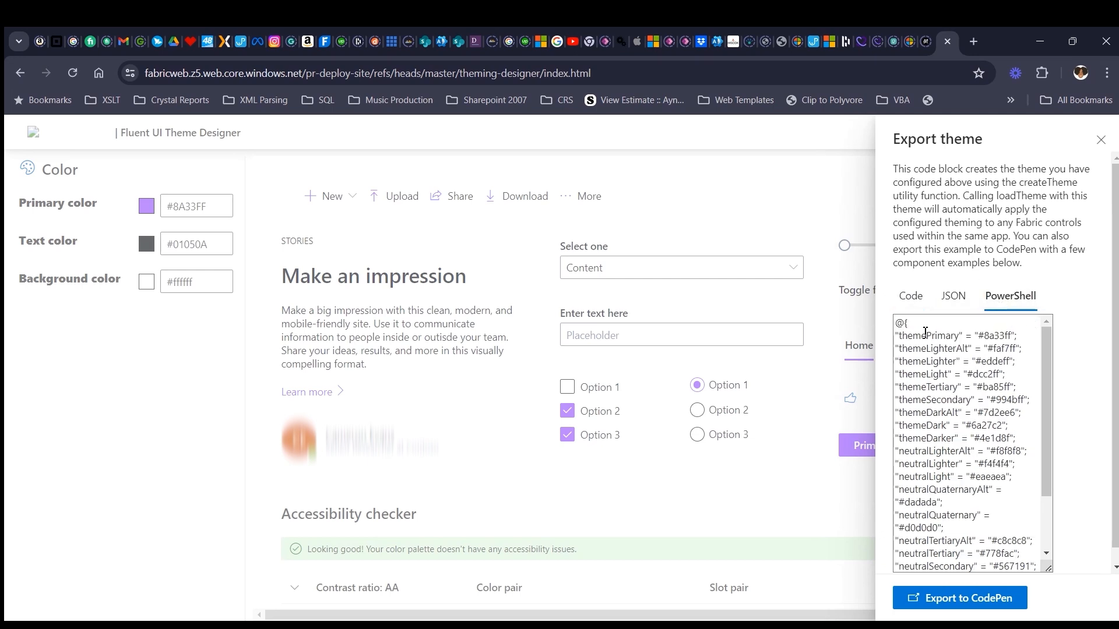
scroll(956, 460, "down", 3)
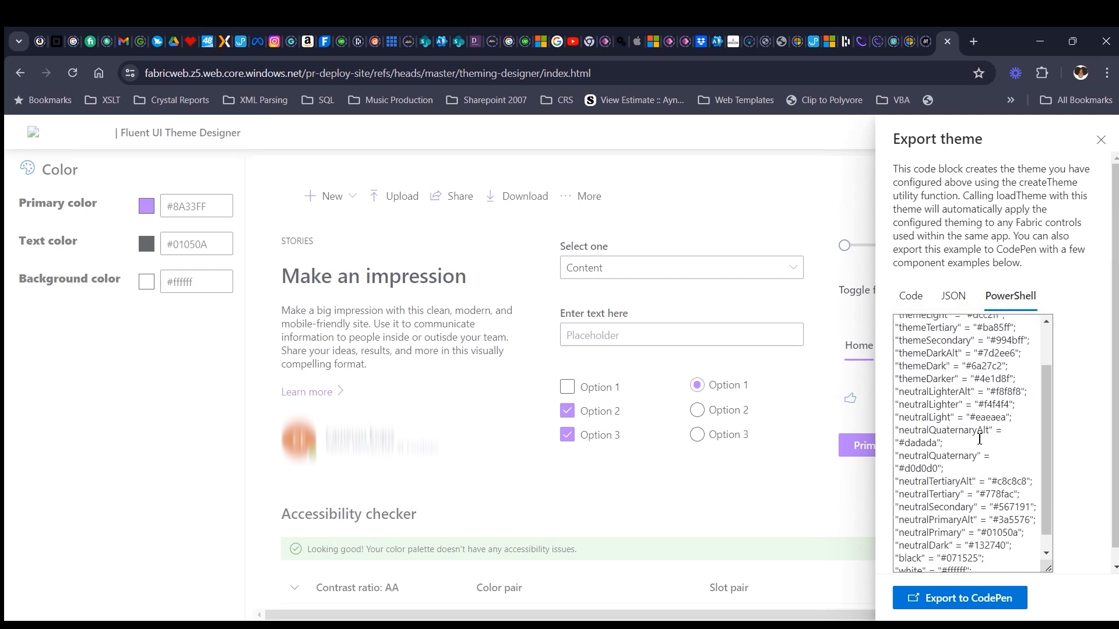
scroll(973, 443, "up", 3)
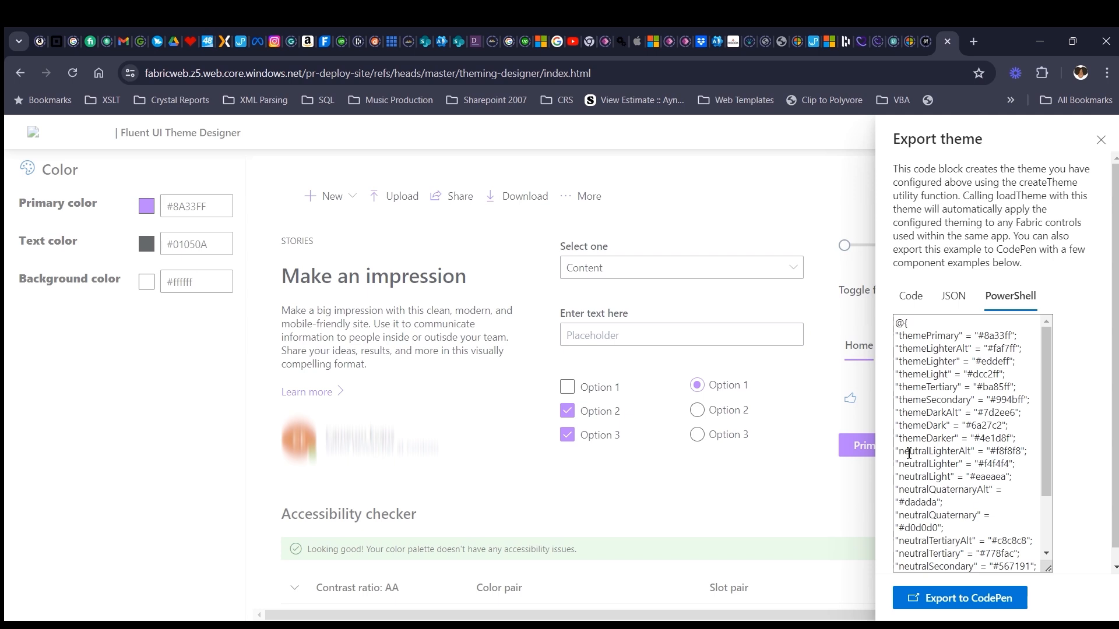
scroll(945, 399, "down", 3)
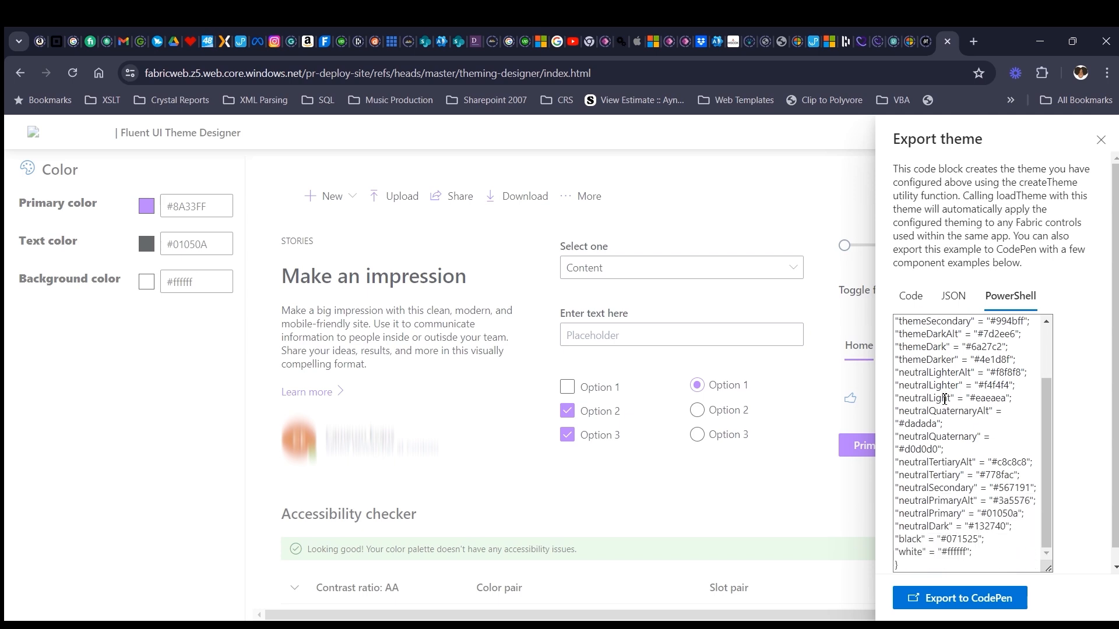
scroll(944, 400, "up", 3)
left_click(1101, 139)
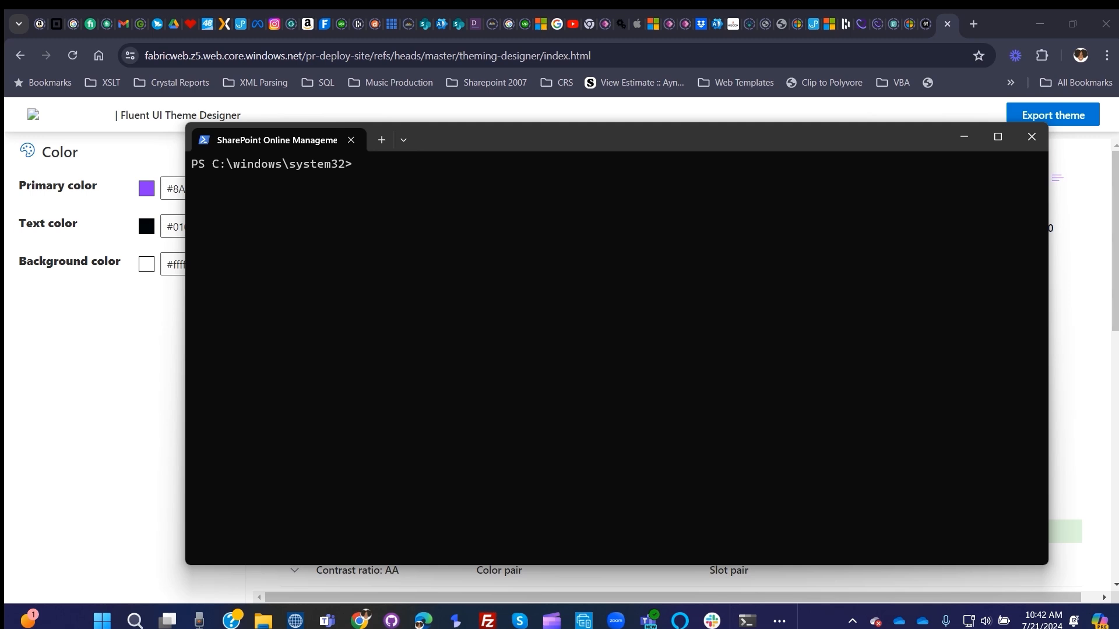
key("alt+Tab")
left_click(387, 175)
type("Connect-SPOService -Url https://1d53g-admin.sharepoint.com")
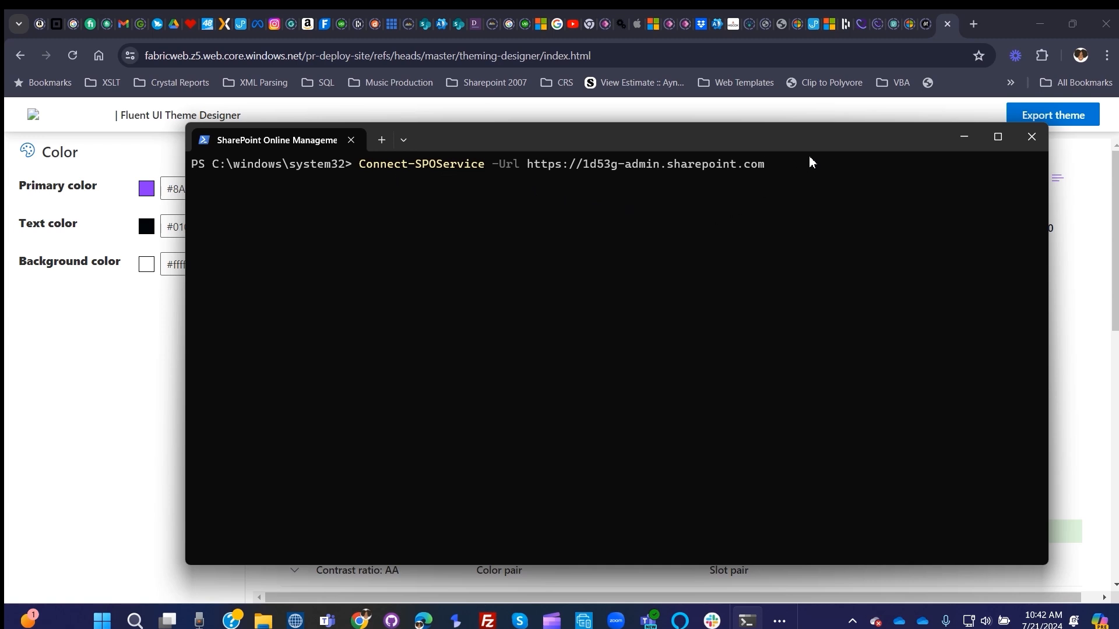
key("Return")
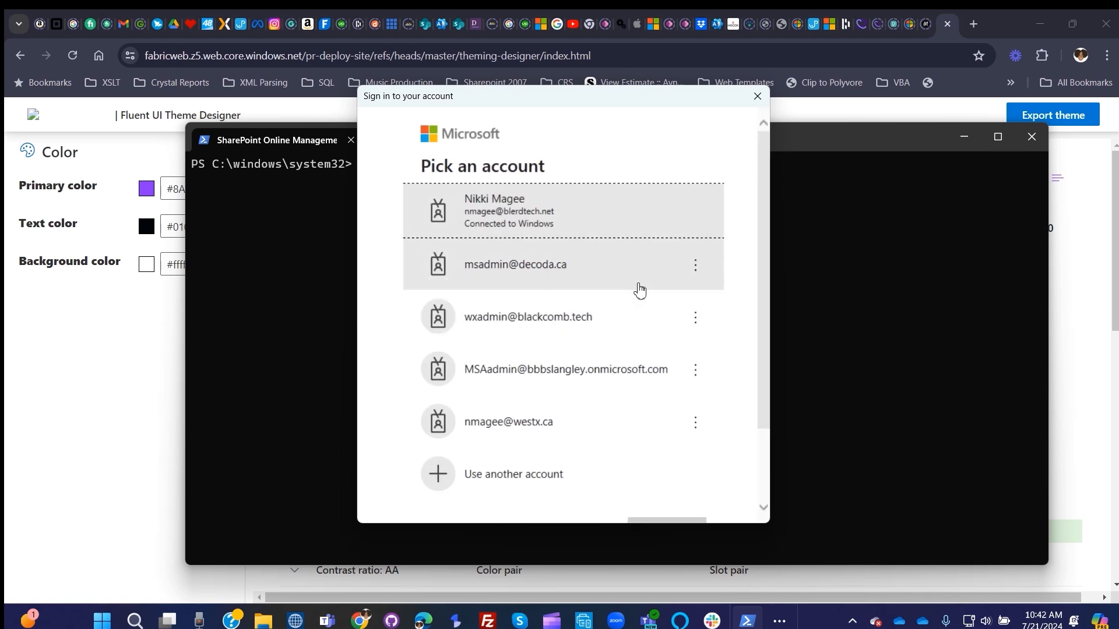
- Choose to sign in with another account and submit the administrator's e-mail address
scroll(661, 260, "down", 2)
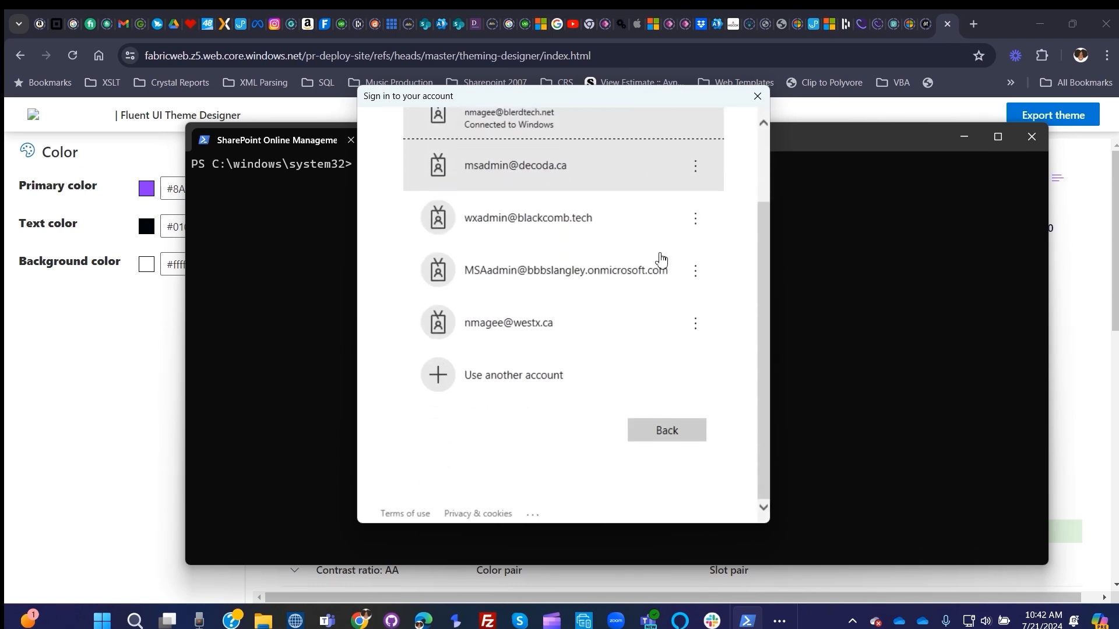
left_click(576, 371)
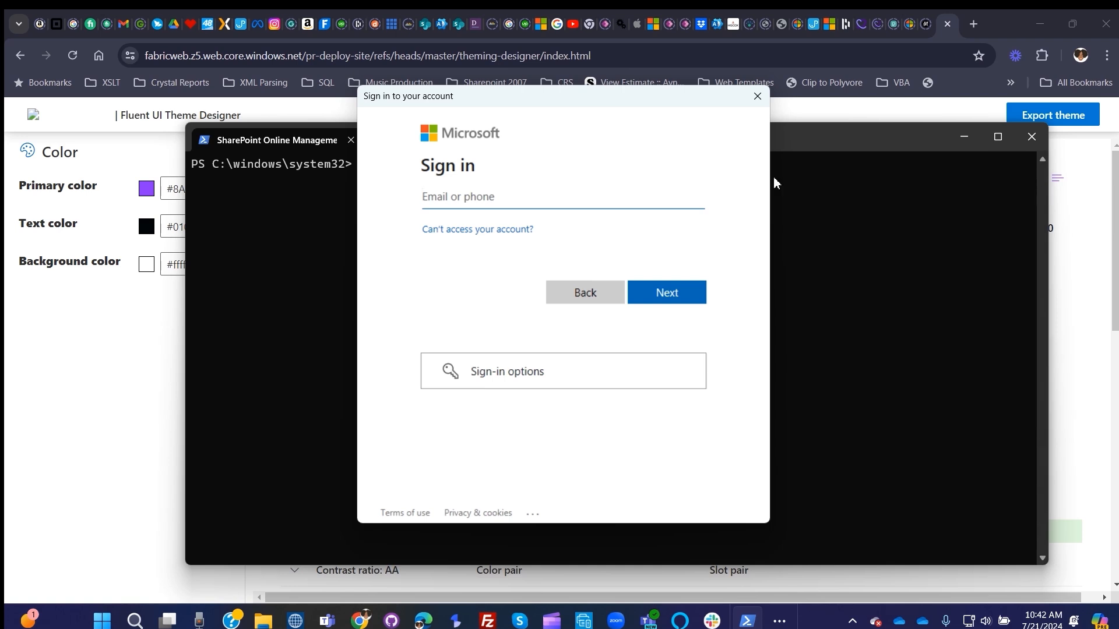
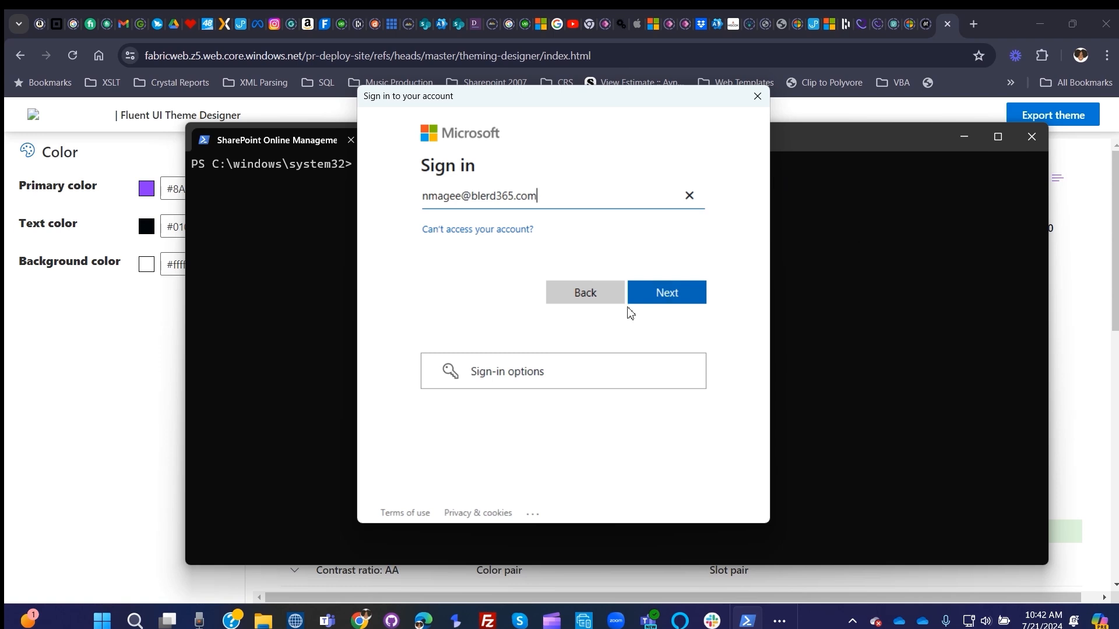
left_click(664, 302)
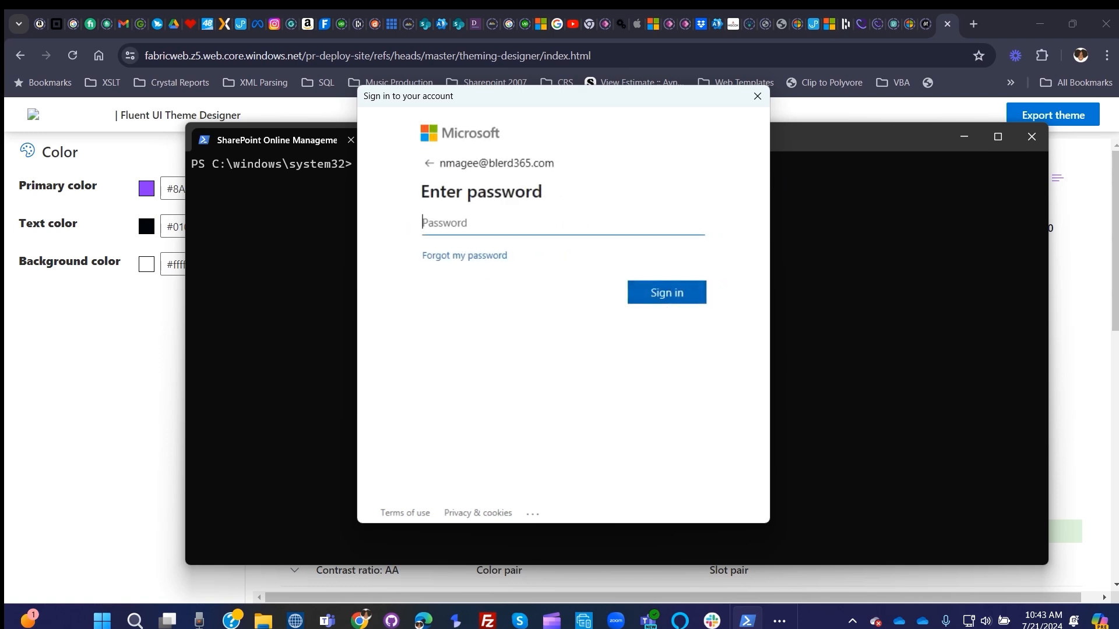
- Enter the account password and complete the Microsoft sign-in
key("alt+Tab")
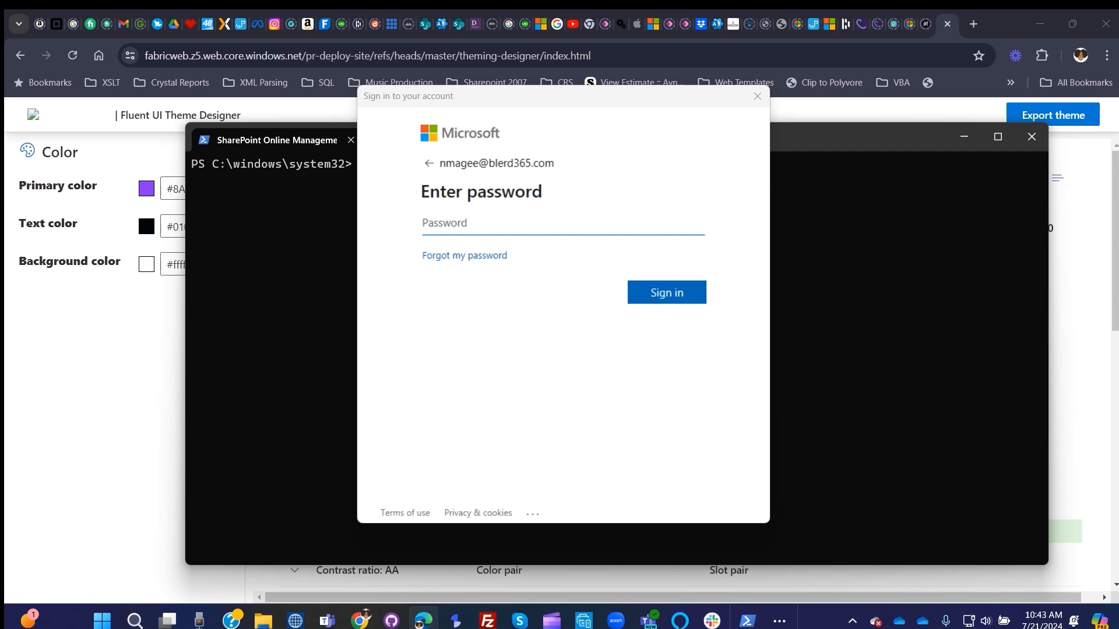
left_click(632, 223)
key("ctrl+v")
left_click(664, 296)
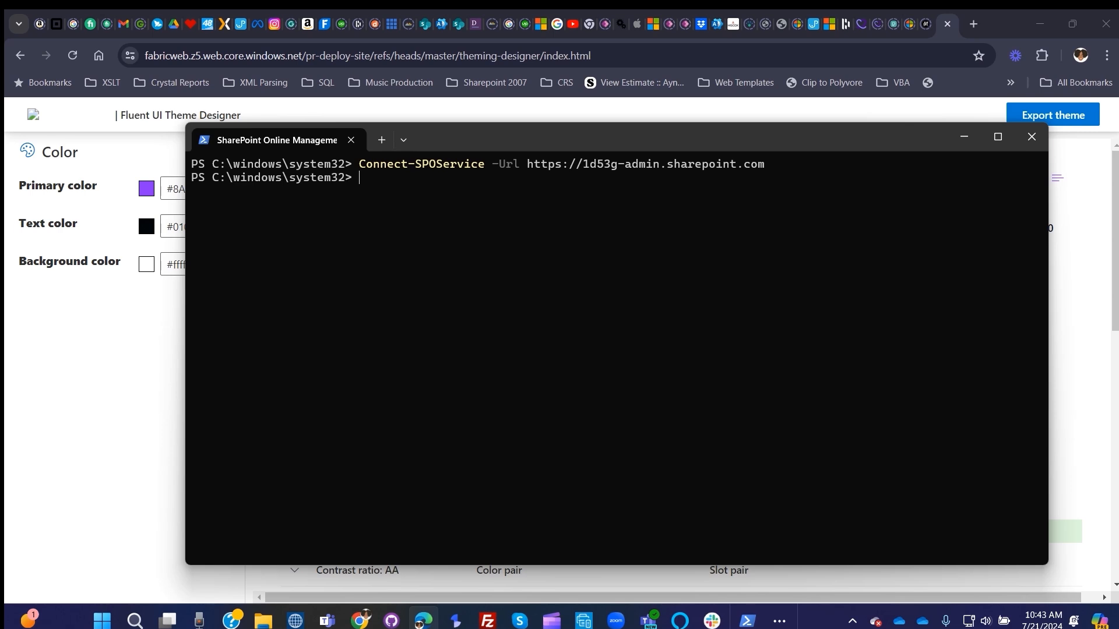
- Switch back to the Fluent UI Theme Designer and copy the complete PowerShell palette code from the theme export
key("alt+Tab")
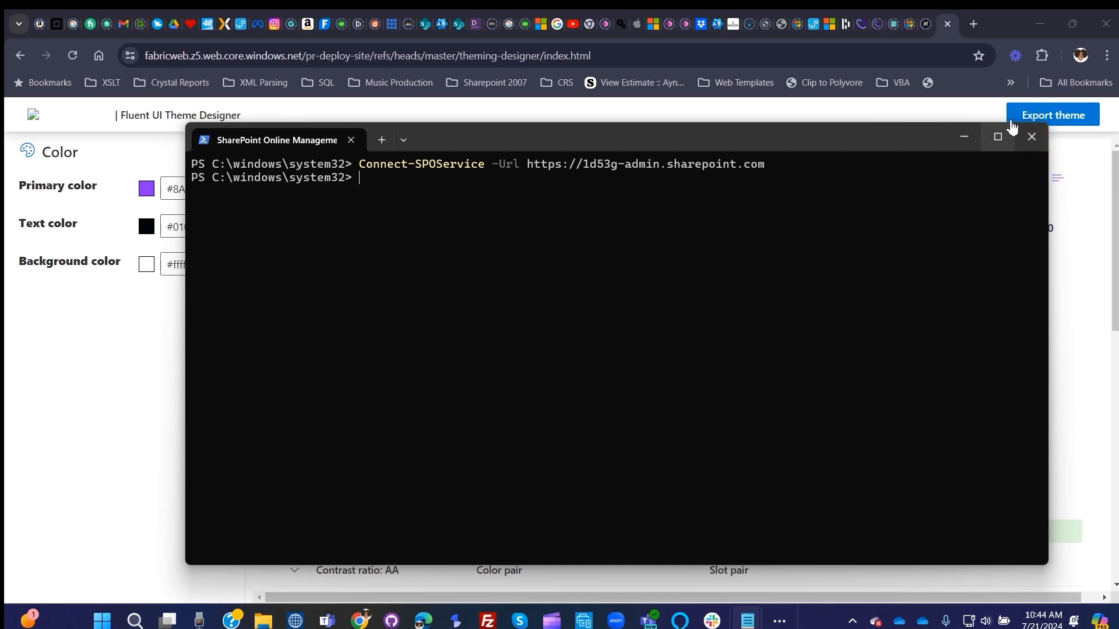
left_click(959, 136)
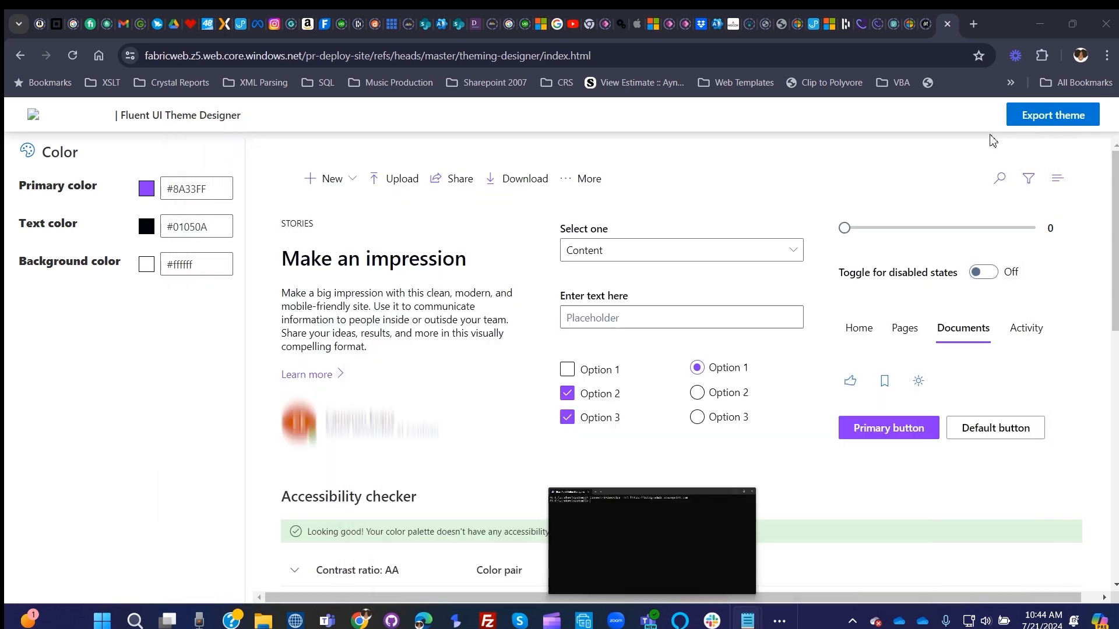
left_click(1045, 113)
left_click(1010, 279)
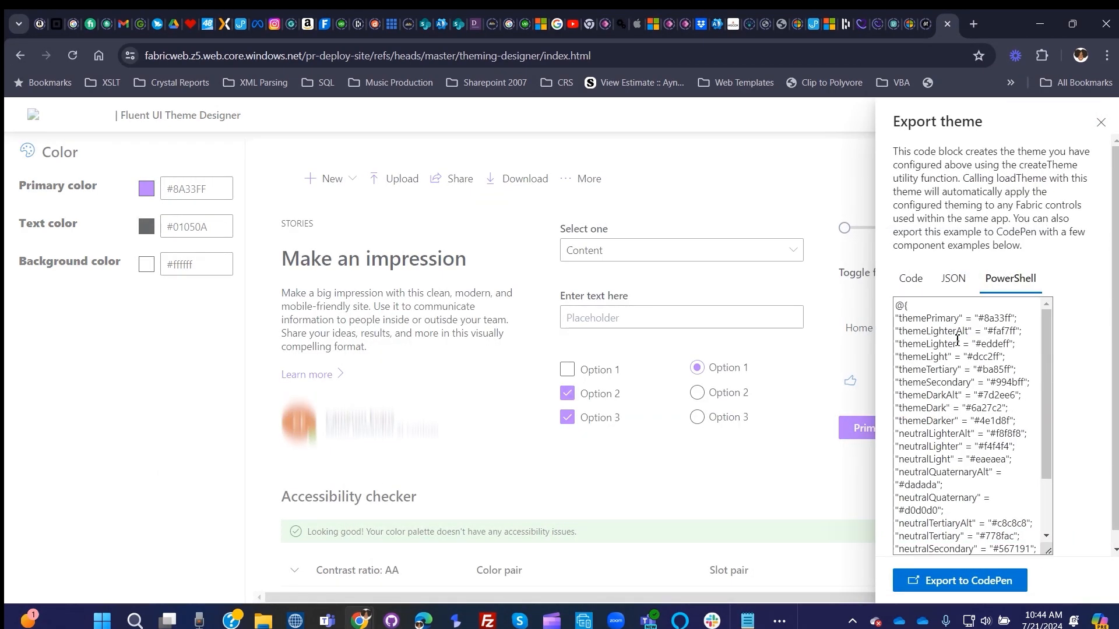
left_click_drag(897, 307, 972, 557)
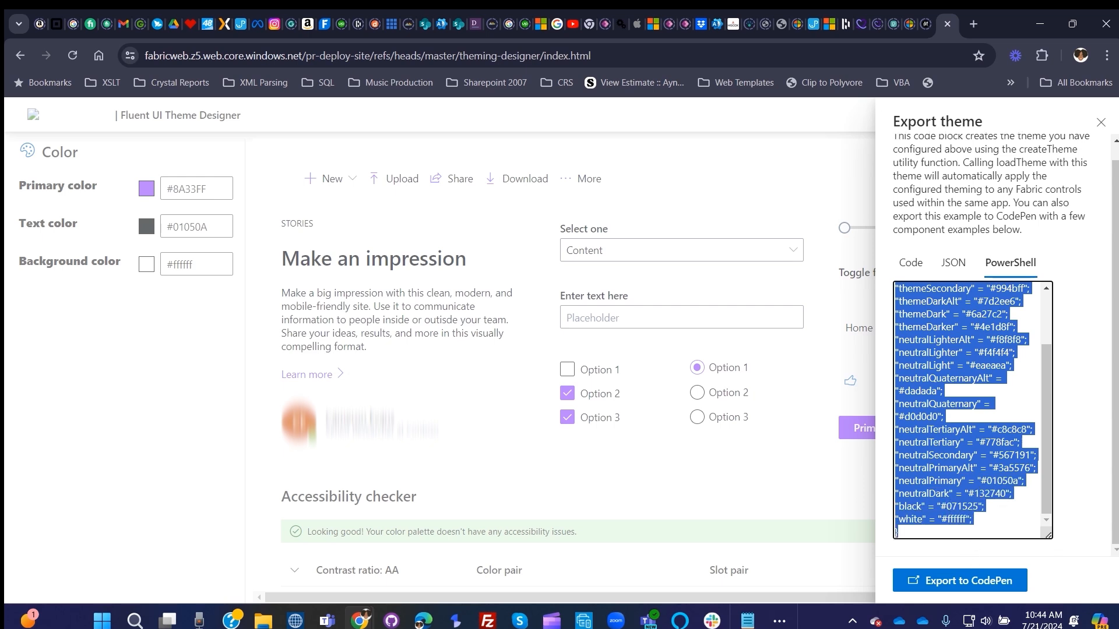
key("alt+Tab")
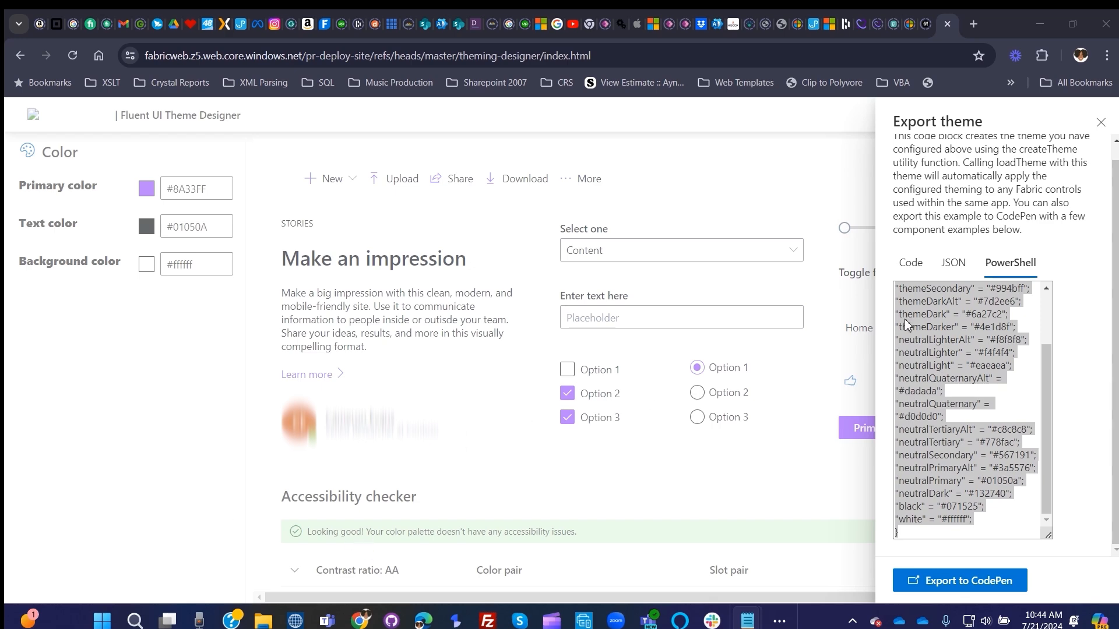
left_click(1101, 125)
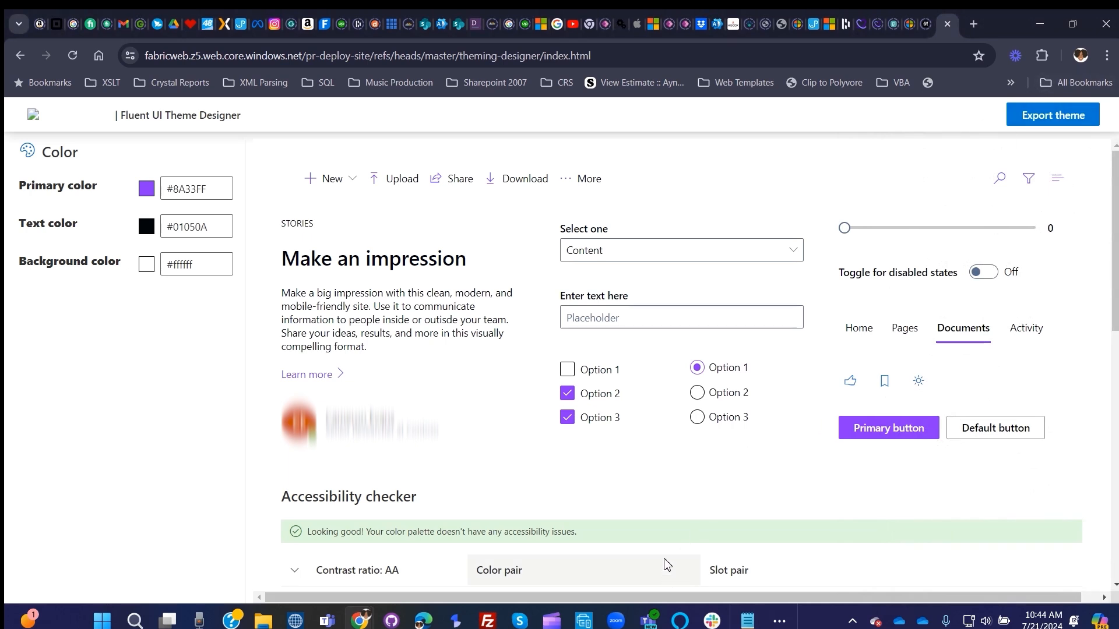
- Switch to the SharePoint Online Management Shell and define $themepalette with the exported palette hashtable, pasting all its lines
left_click(779, 621)
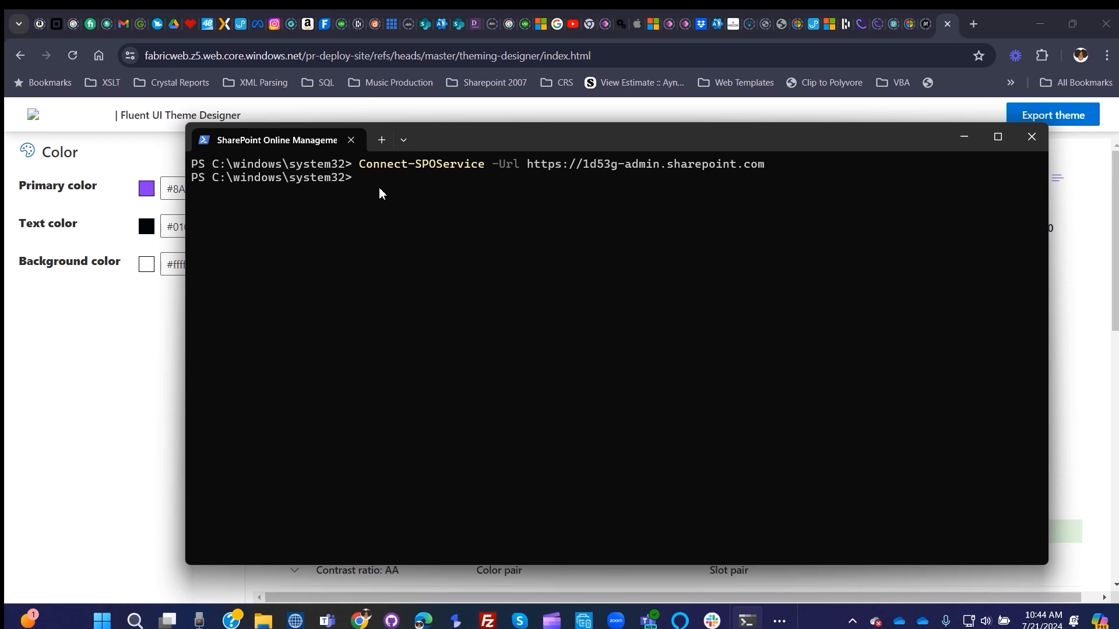
key("ctrl+v")
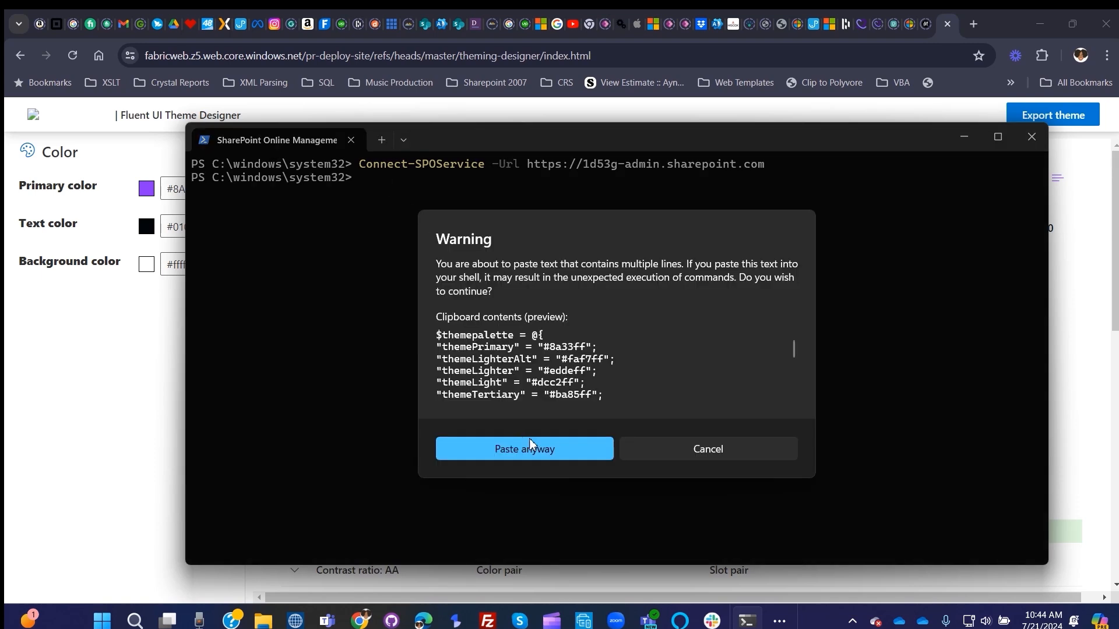
left_click(540, 452)
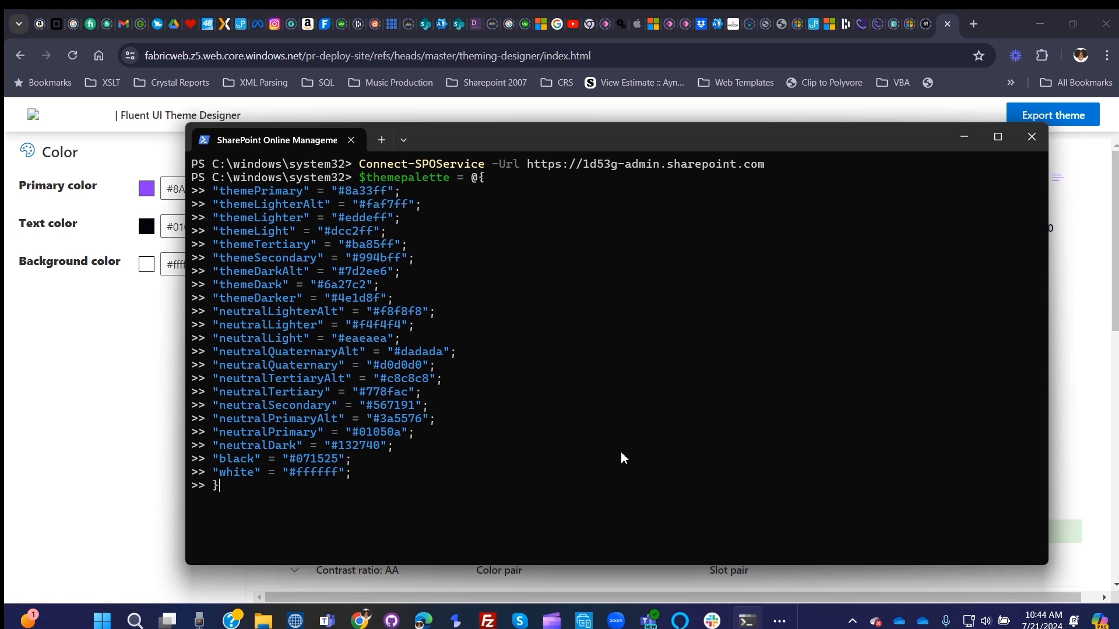
key("Return")
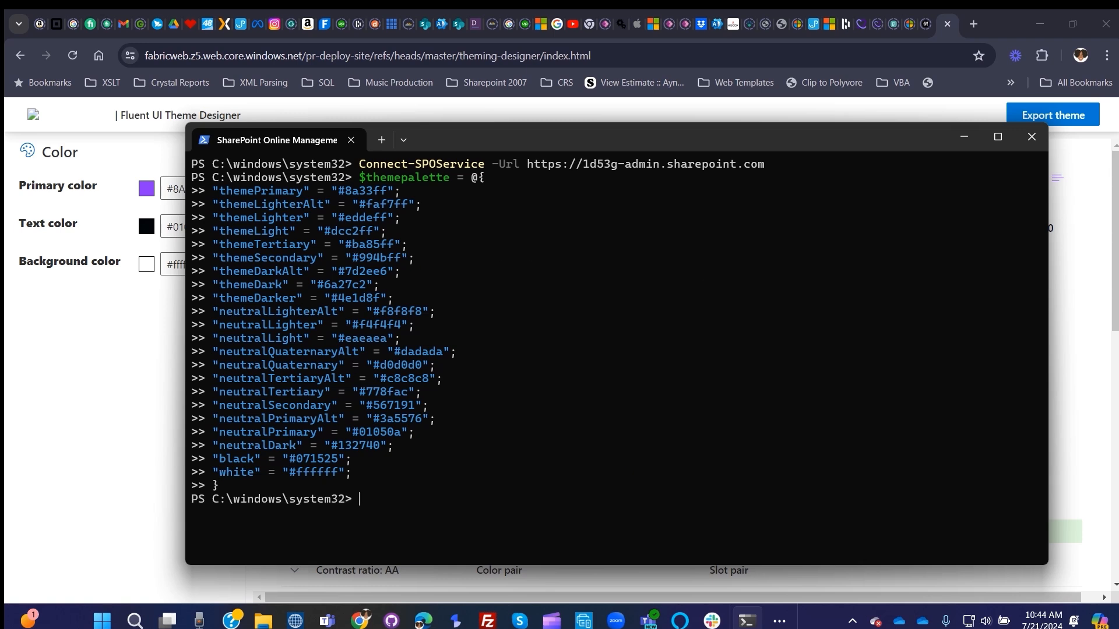
- Run Add-SPOTheme -Identity "Blerdtech Main" -Palette $themepalette -IsInverted $false
key("alt+Tab")
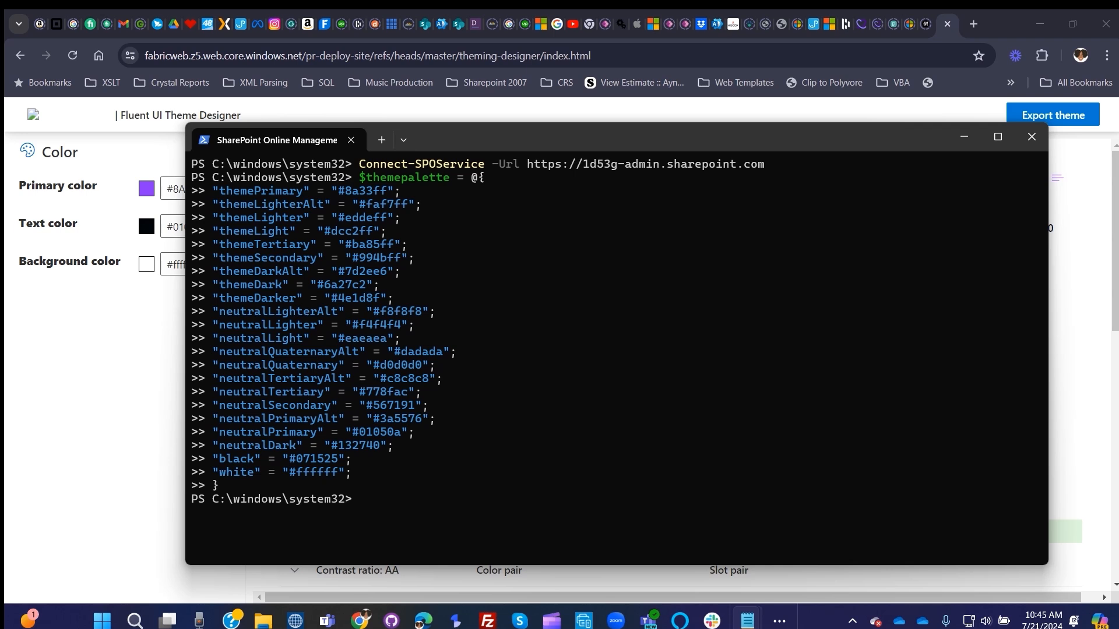
right_click(396, 500)
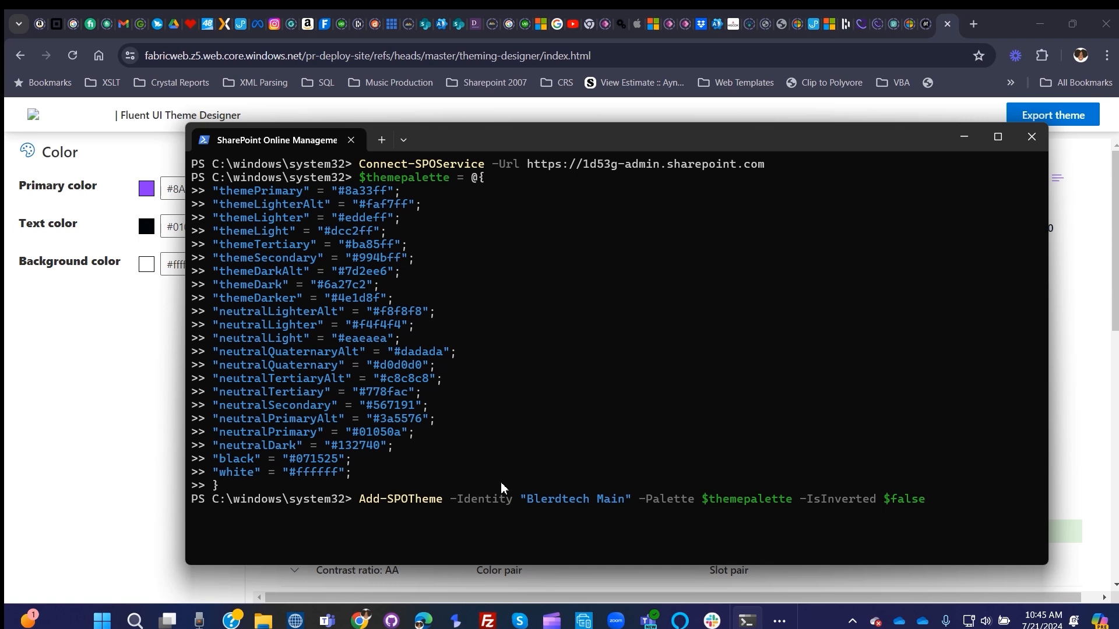
key("Return")
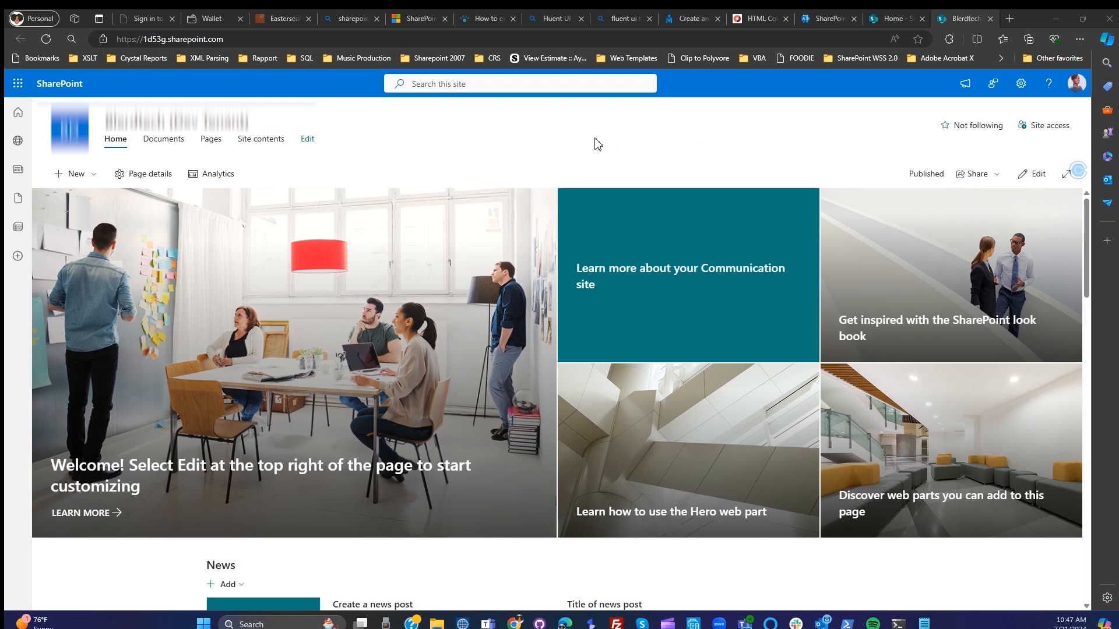
- Apply the organization's Blerdtech Main theme to the SharePoint site, save it, and check the look down the home page
left_click(1021, 83)
left_click(944, 295)
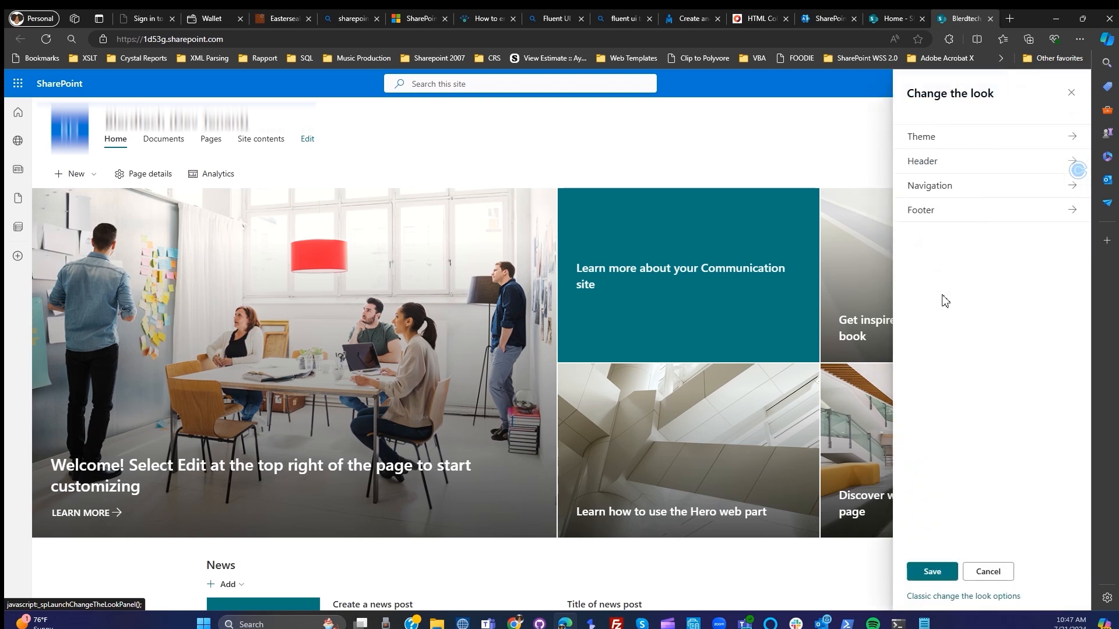
left_click(944, 140)
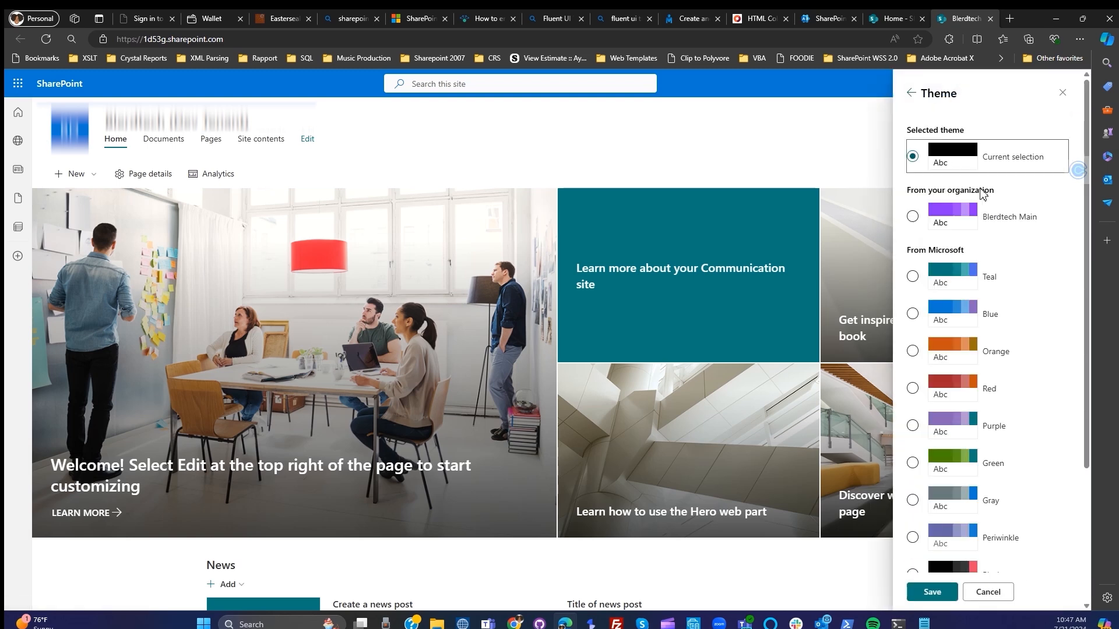
left_click(950, 218)
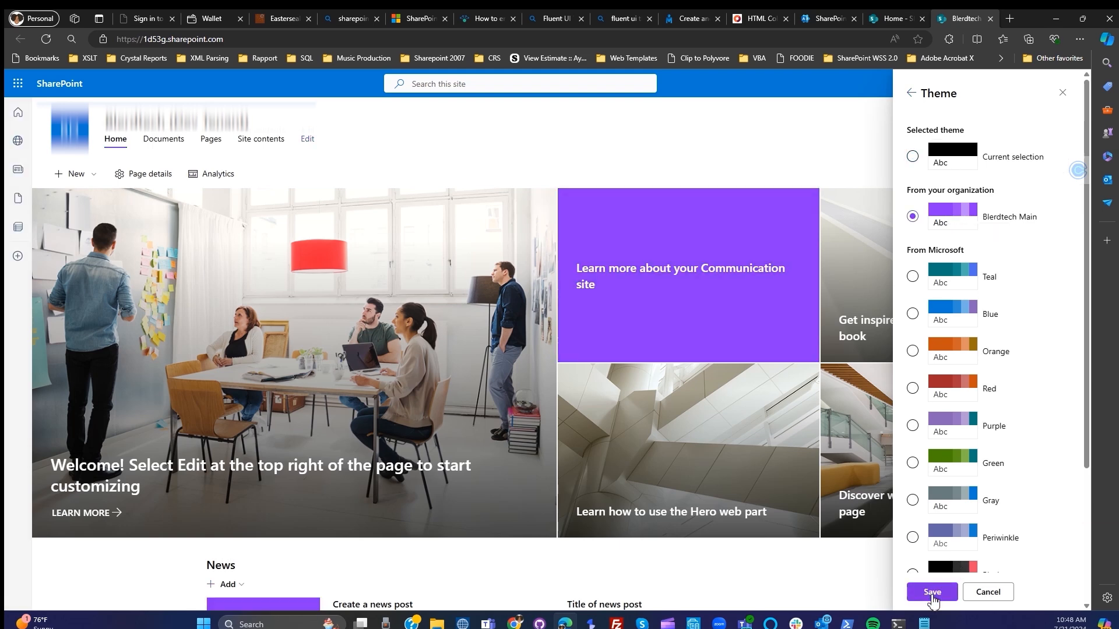
left_click(932, 594)
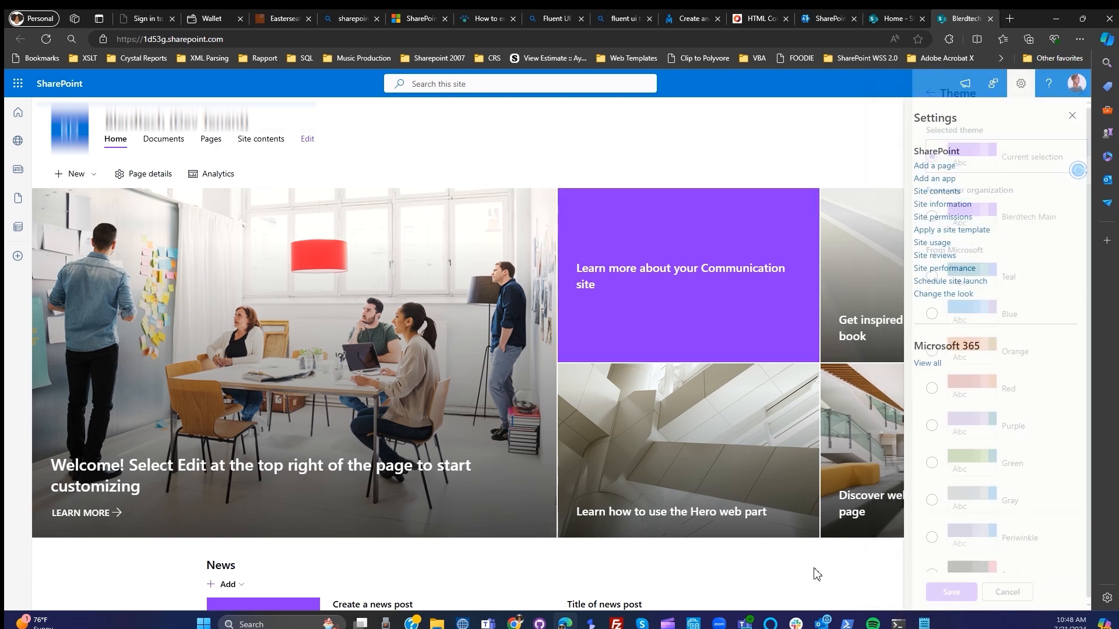
left_click(1072, 115)
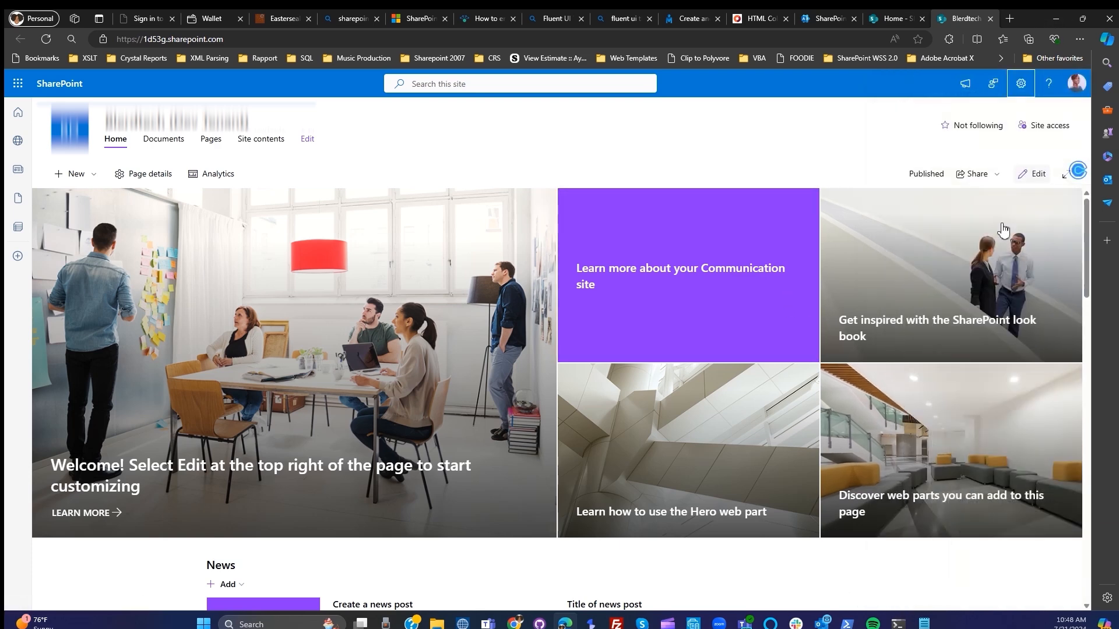
scroll(1001, 437, "down", 6)
scroll(1014, 451, "down", 3)
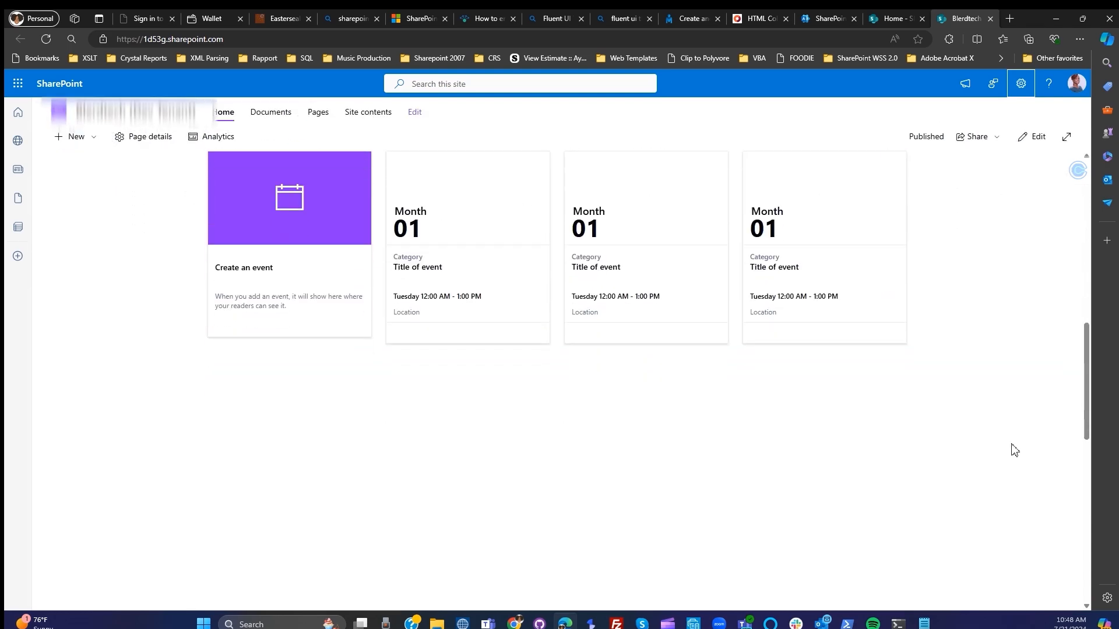
scroll(1015, 450, "down", 3)
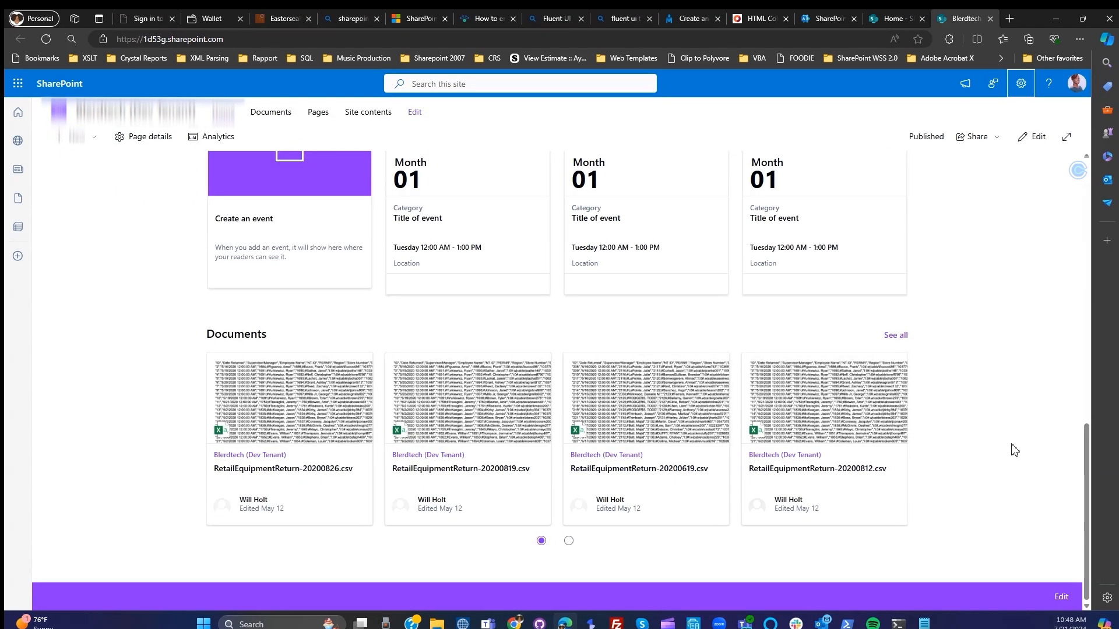
- Review the built-in themes offered in the site's Change the look settings, leaving without saving a change
scroll(1016, 450, "up", 10)
scroll(1014, 451, "up", 1)
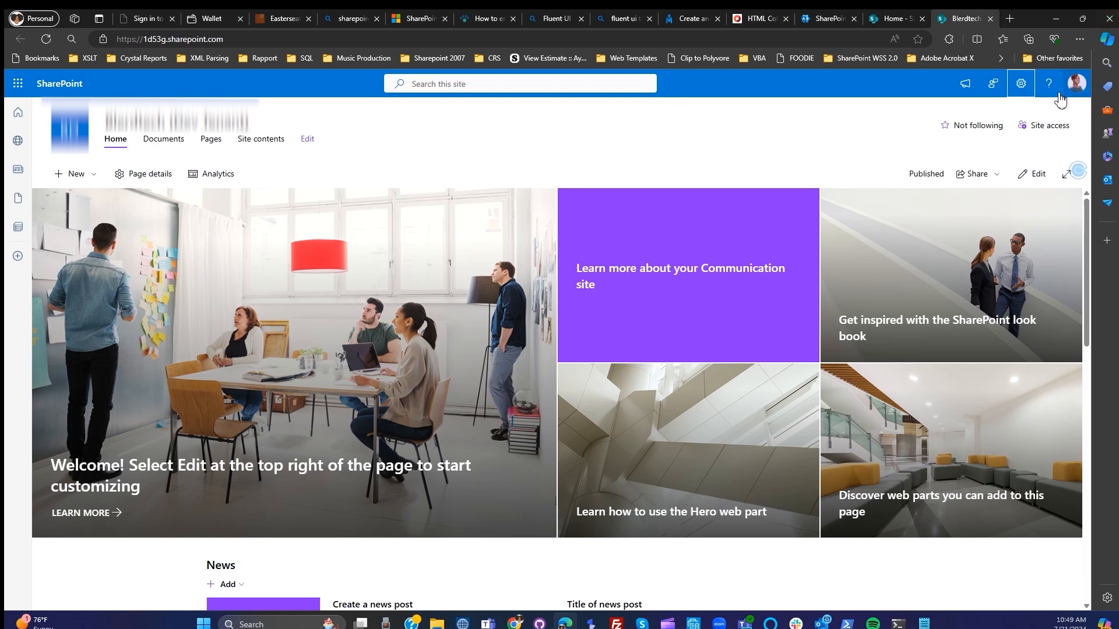
left_click(1021, 83)
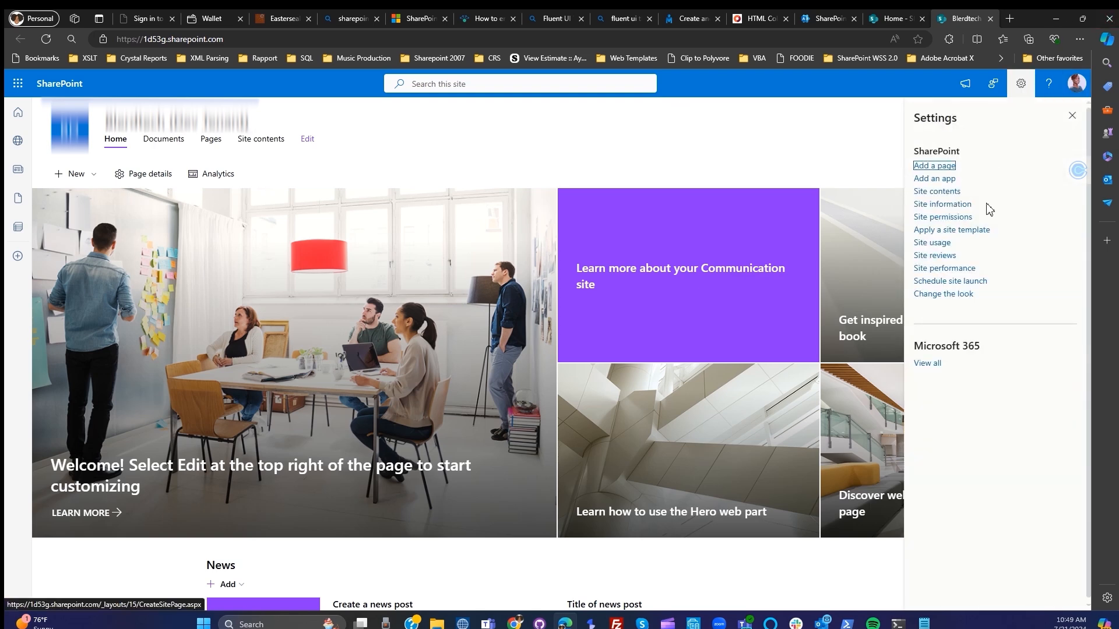
left_click(943, 295)
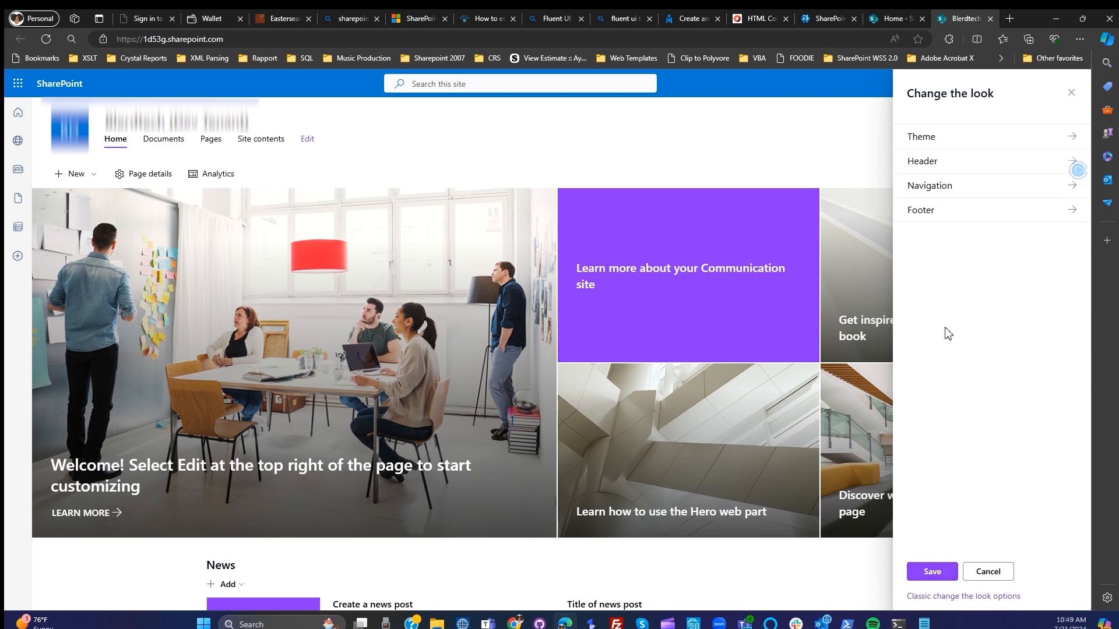
left_click(963, 143)
scroll(1054, 322, "down", 5)
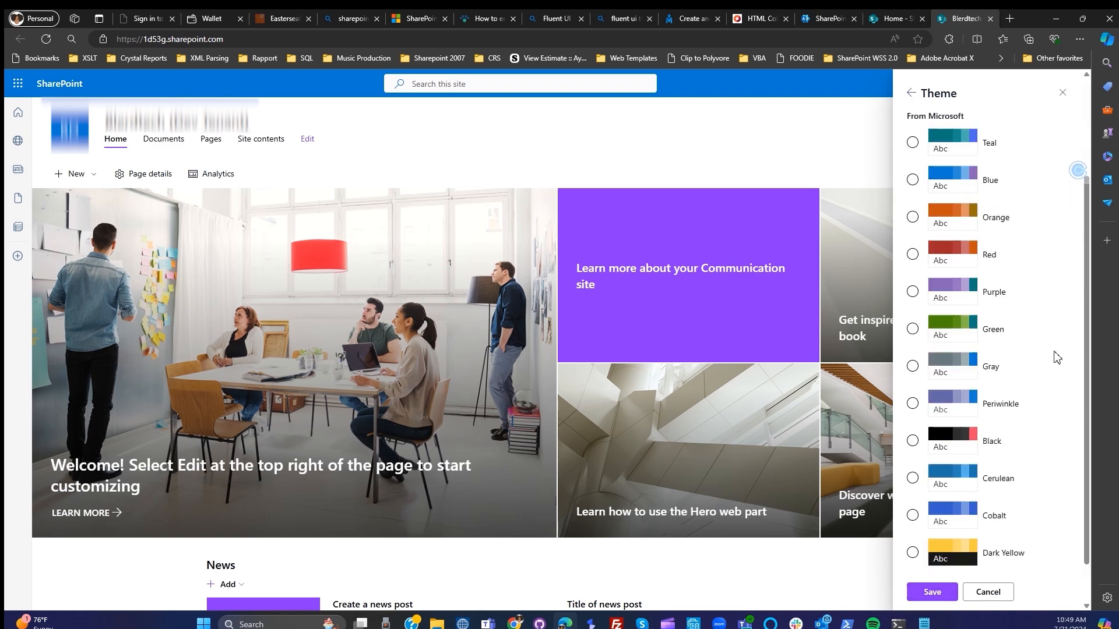
left_click(988, 592)
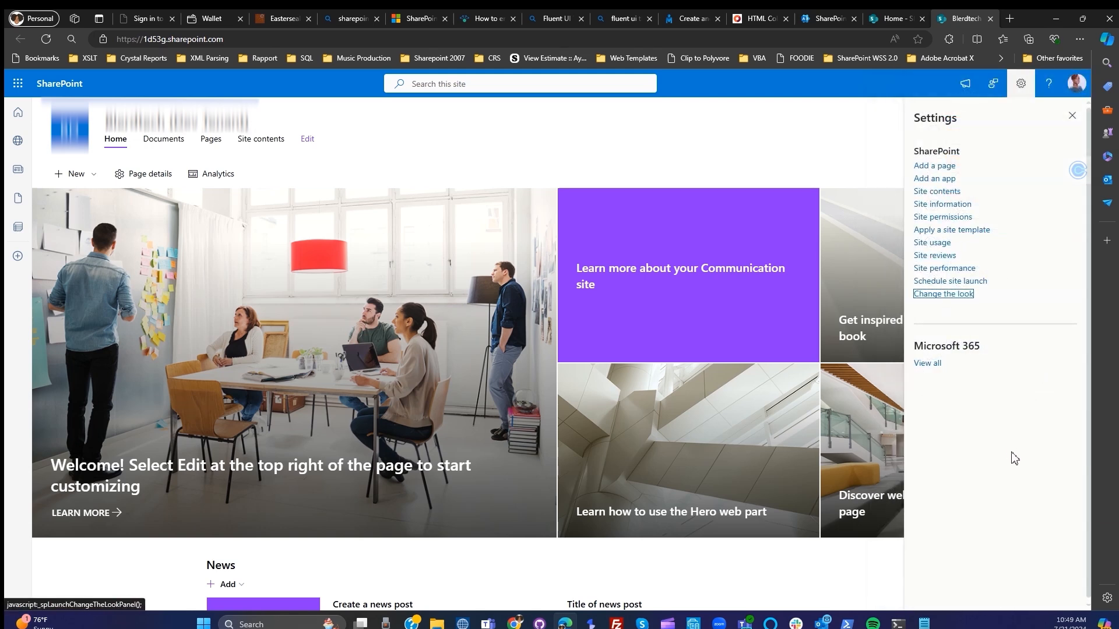
left_click(1072, 116)
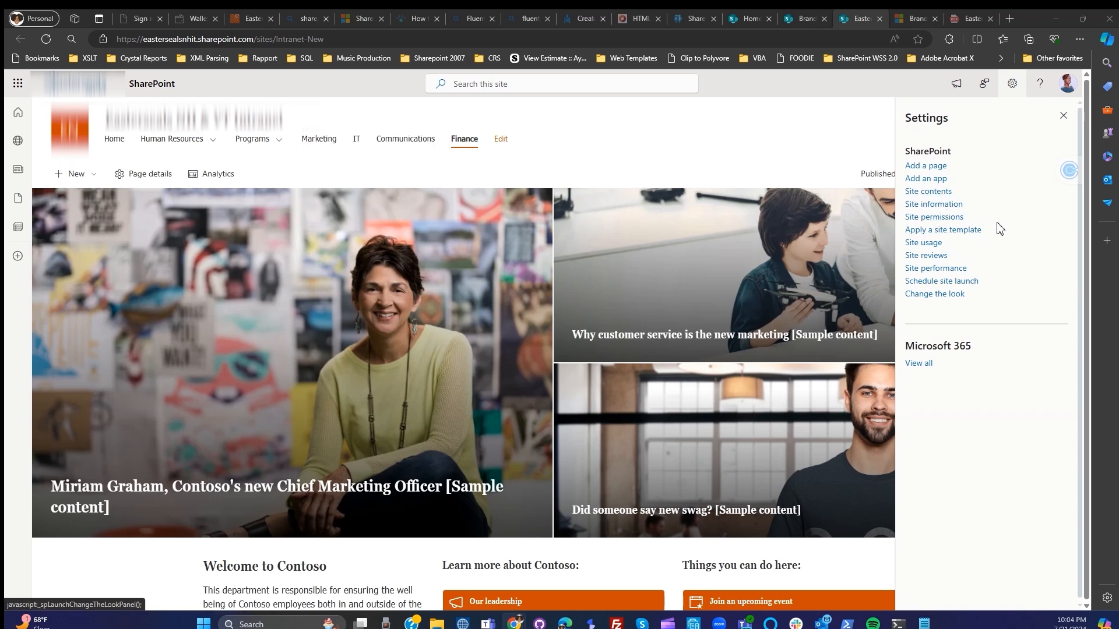
- List the font packages available in the intranet site's Change the look settings
left_click(939, 294)
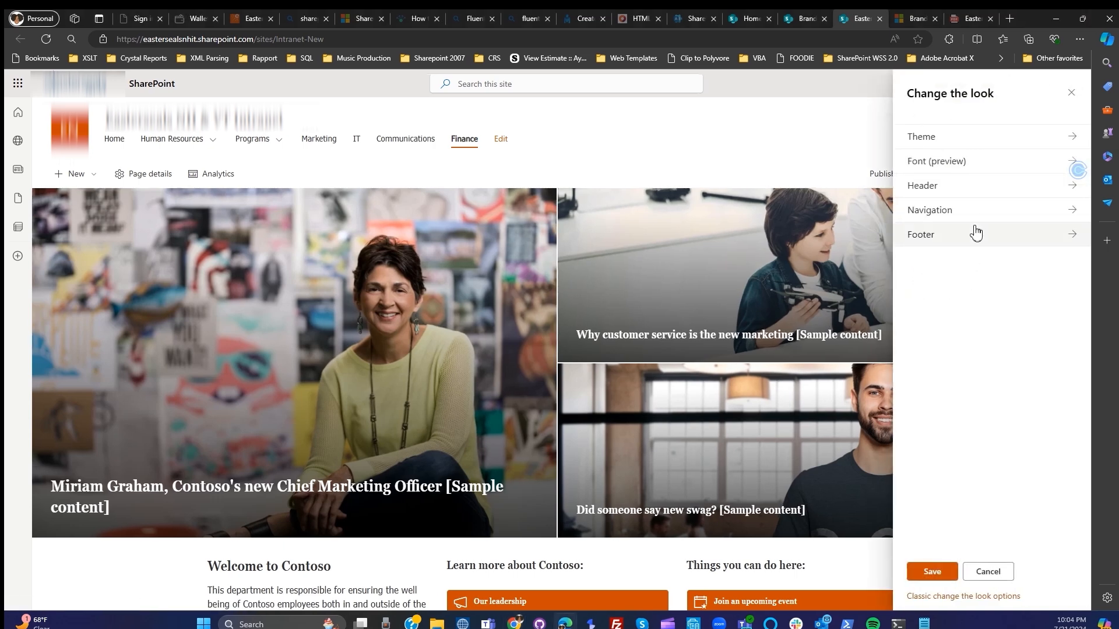
left_click(973, 166)
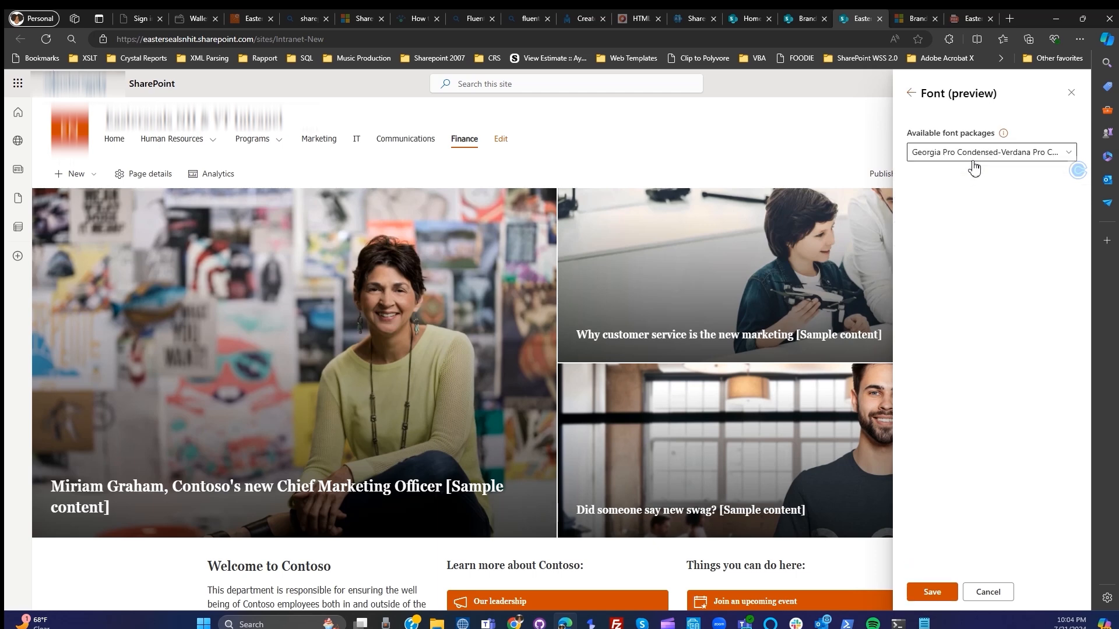
left_click(999, 155)
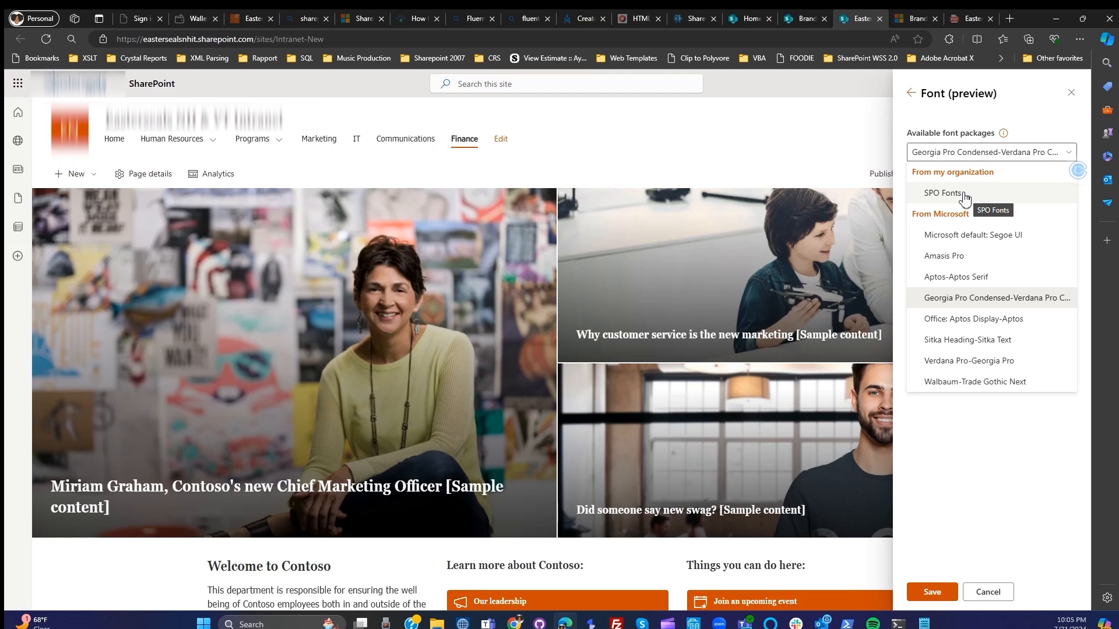
- Look over the Microsoft Learn article on font packages, from its section on creating packages back up to the introduction
left_click(913, 20)
scroll(707, 293, "up", 15)
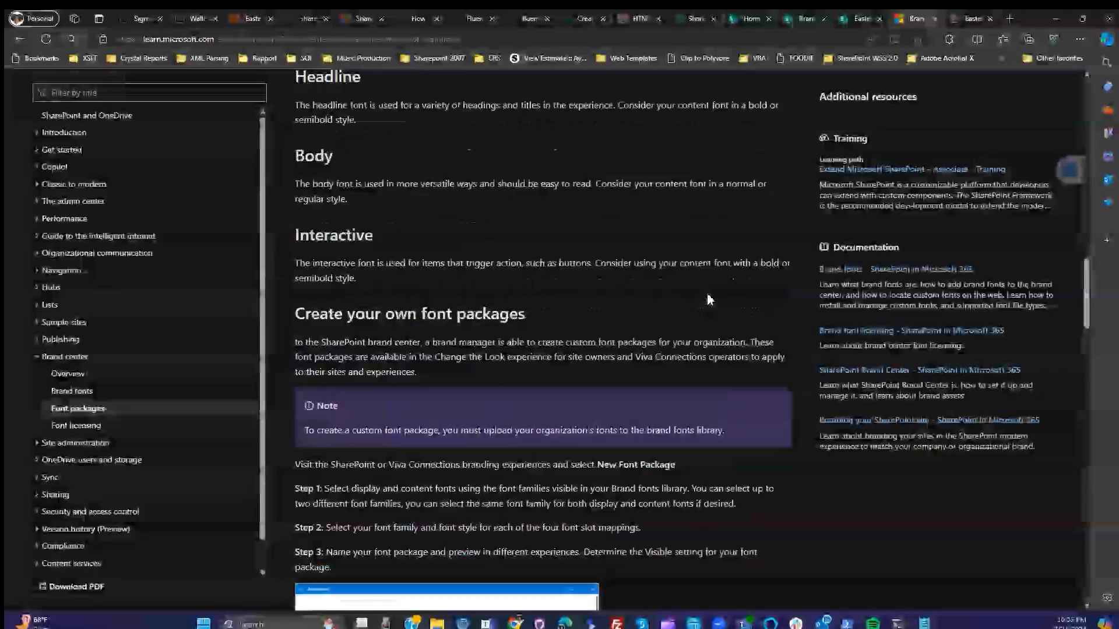
scroll(708, 296, "up", 5)
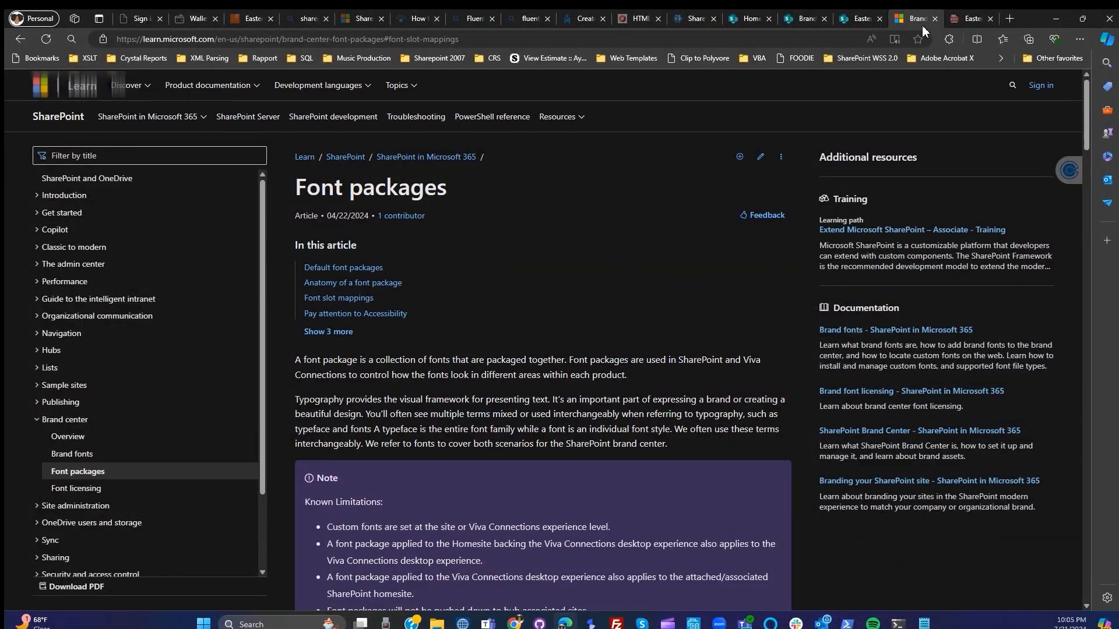
- In the SharePoint Brand center, examine the SPO Fonts package in its SharePoint, Viva Connections and Font package previews
left_click(859, 21)
left_click(804, 19)
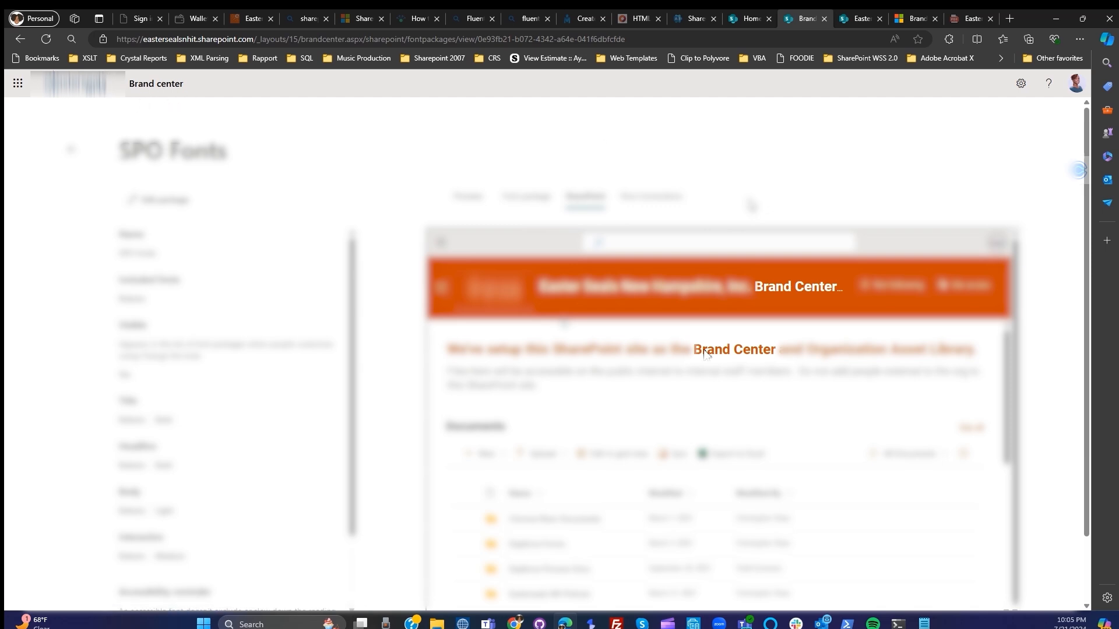
scroll(462, 532, "down", 1)
scroll(462, 531, "up", 1)
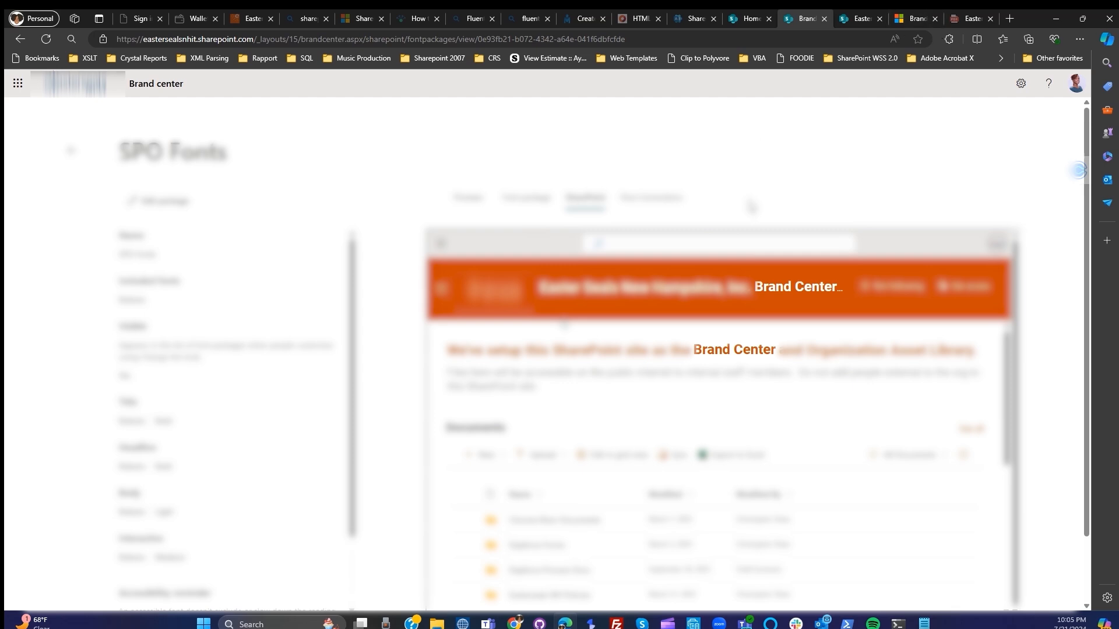
left_click(668, 198)
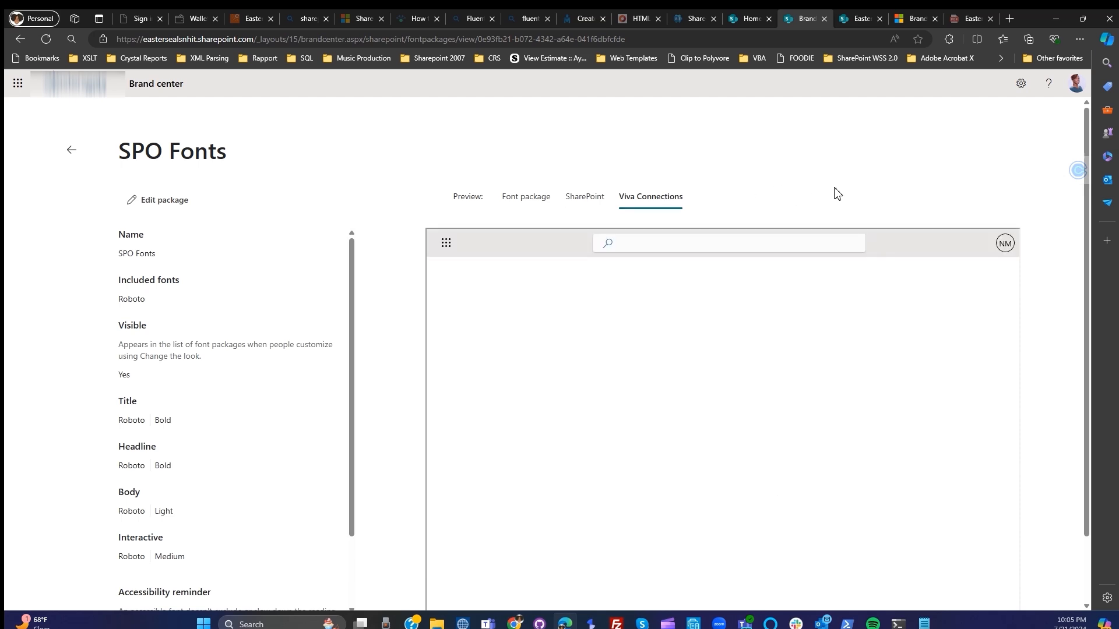
scroll(792, 207, "down", 2)
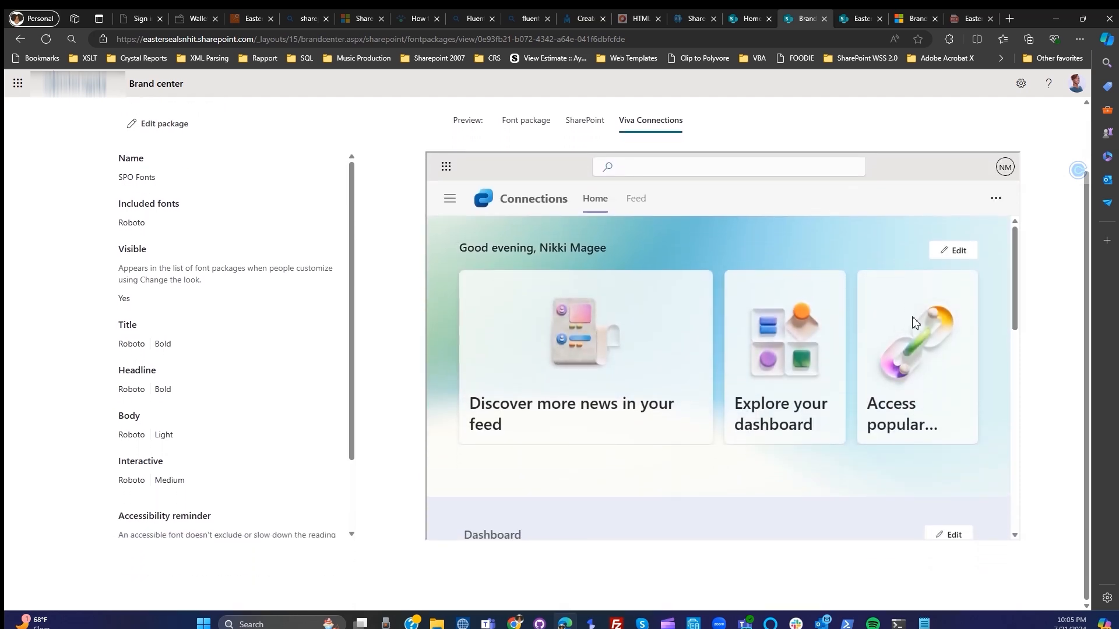
left_click(526, 123)
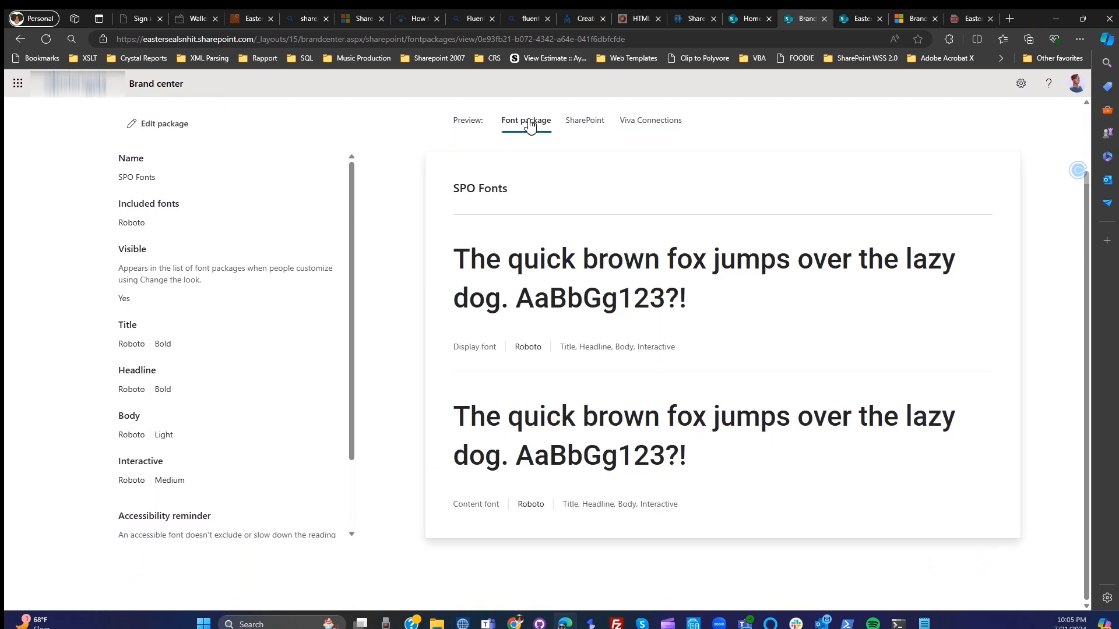
scroll(315, 268, "up", 2)
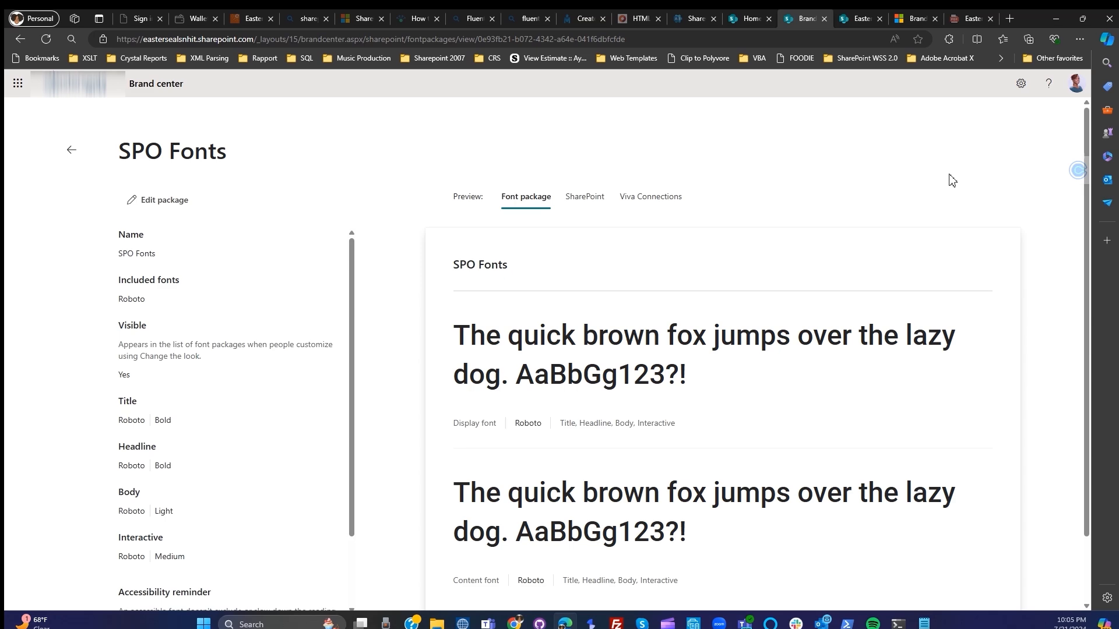
- Apply the organization's SPO Fonts package to the intranet site, save it, and check the fonts on the site's page
left_click(862, 20)
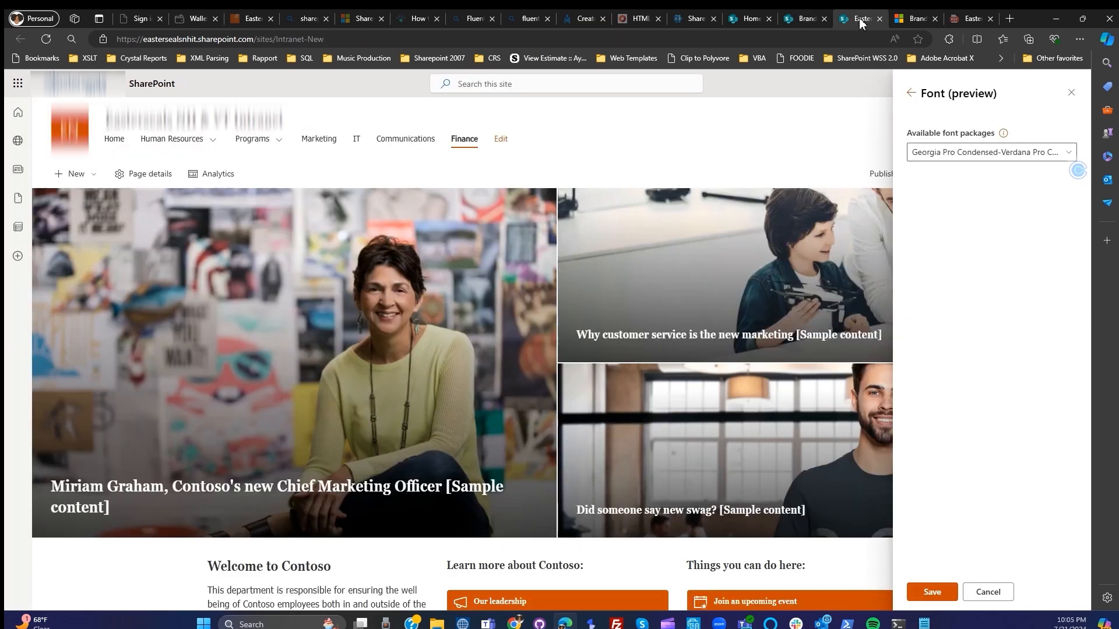
left_click(970, 154)
left_click(961, 193)
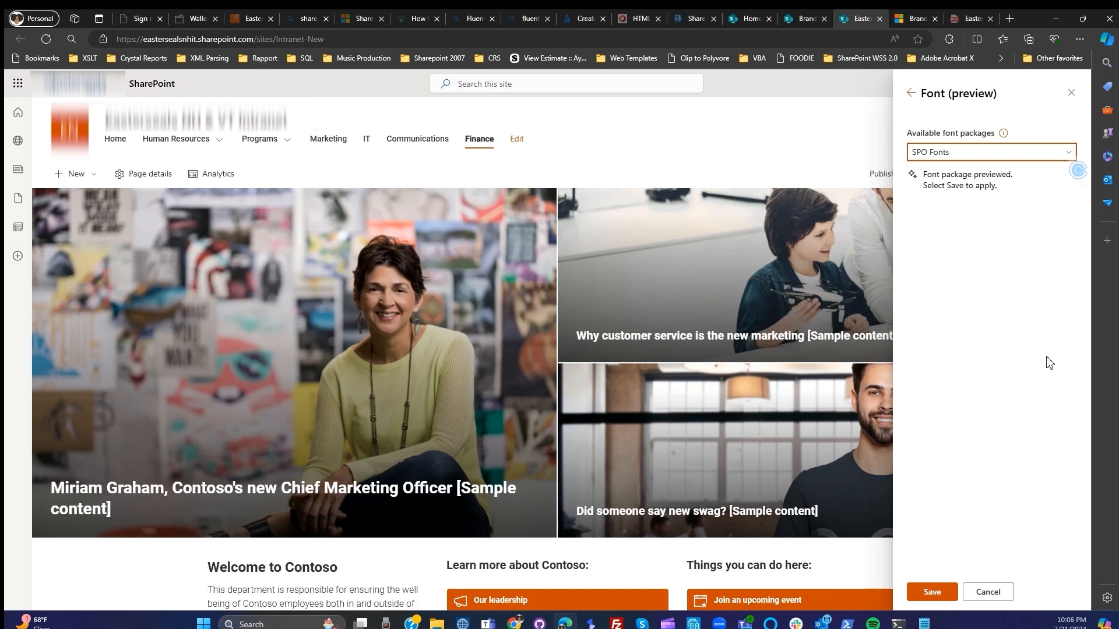
left_click(931, 592)
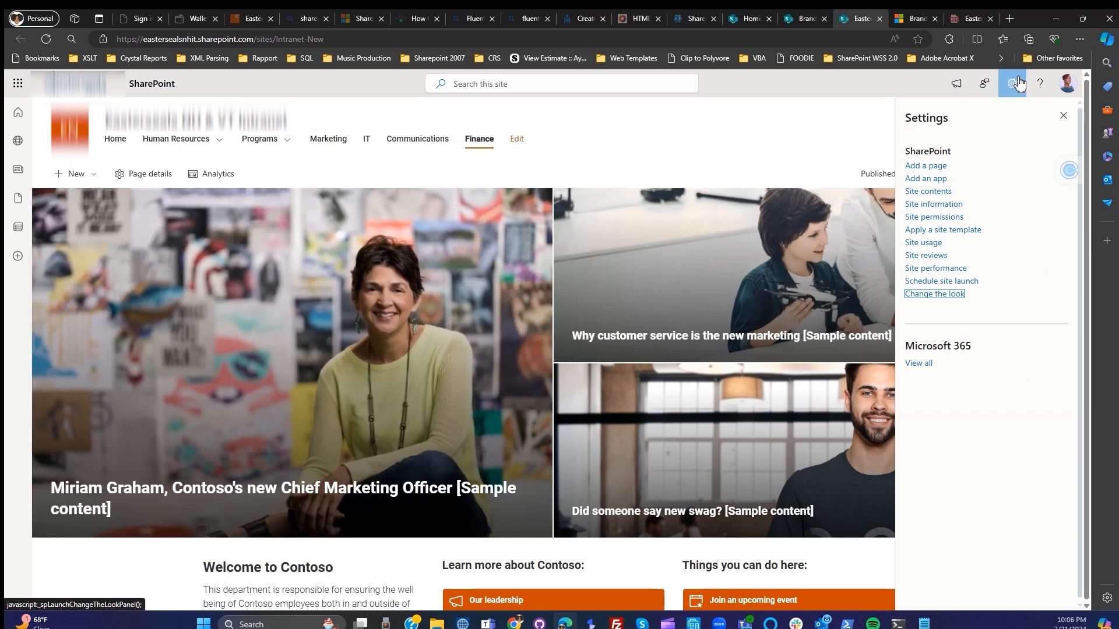
left_click(1063, 119)
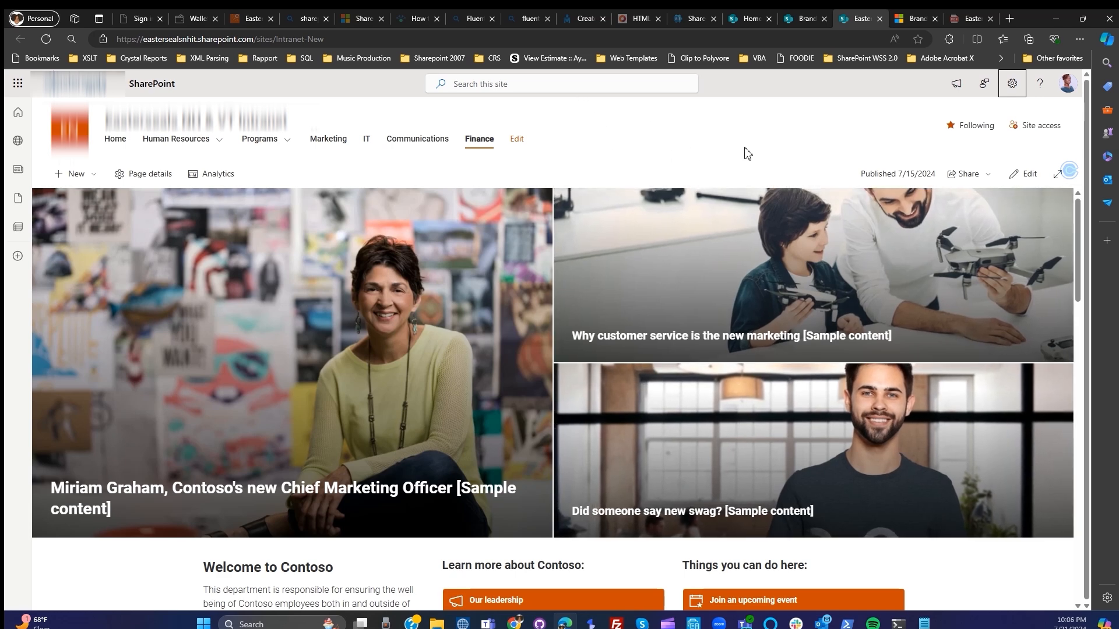
scroll(994, 474, "down", 3)
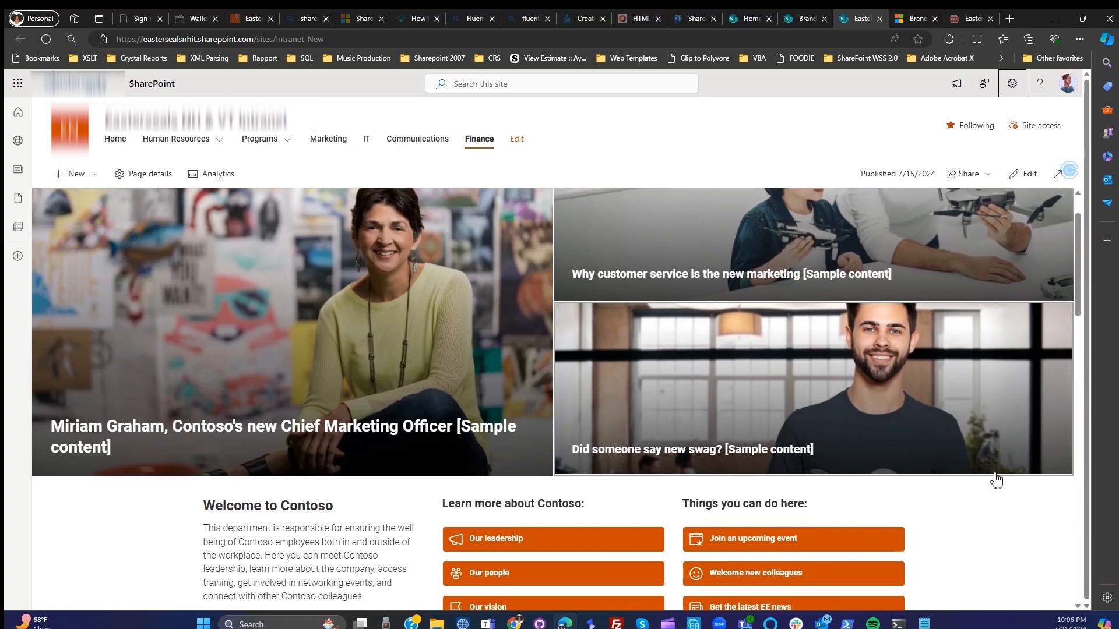
scroll(995, 475, "up", 3)
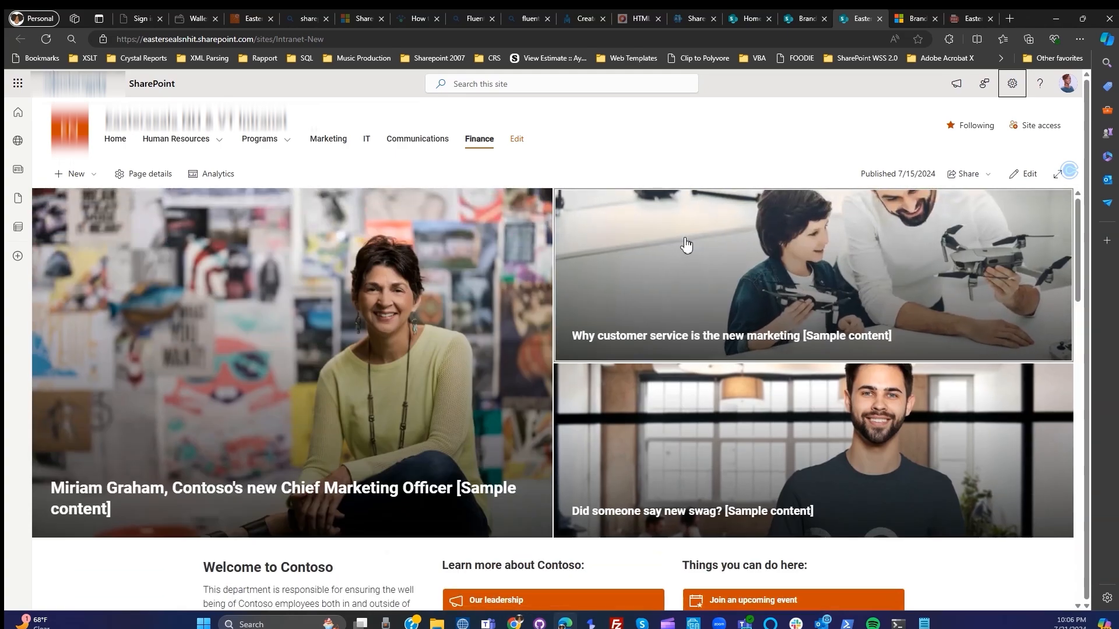